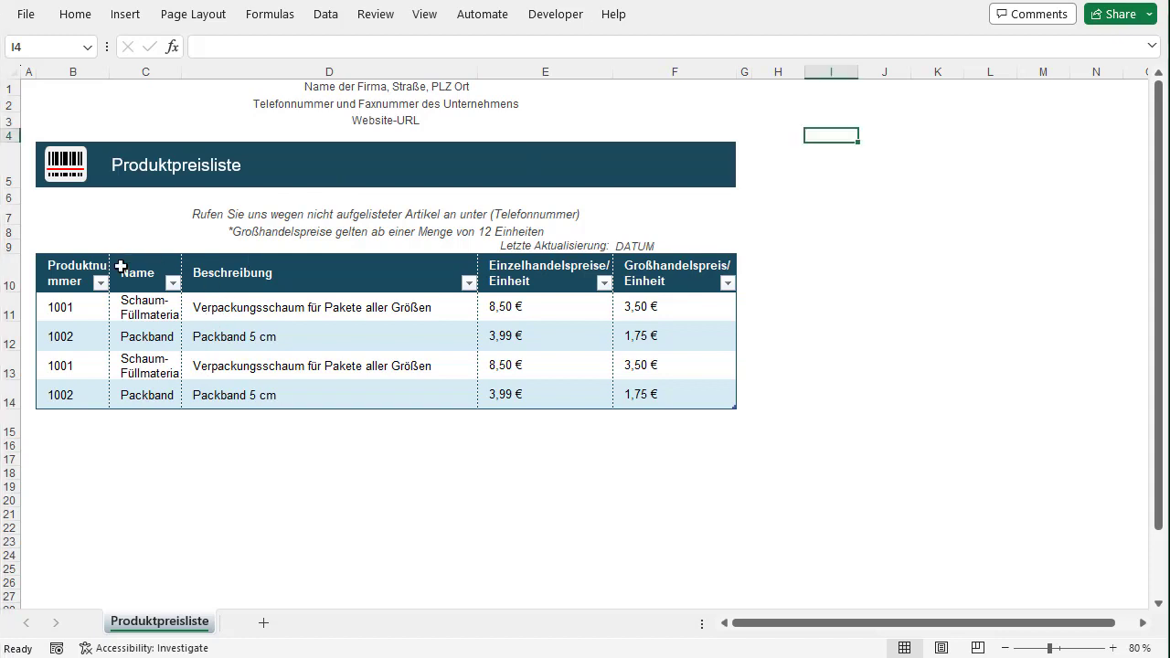
Select the Produktnummer, Name and Beschreibung columns of the price table, then clear the selection
{"action": "left_click", "coordinate": [73, 272]}
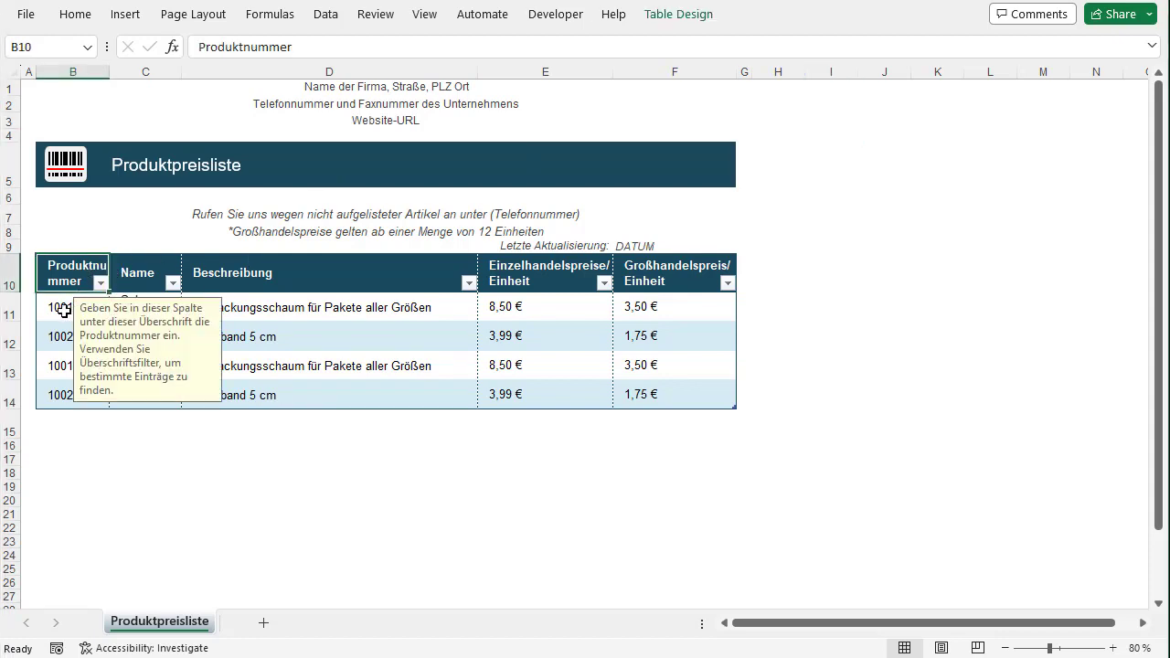
{"action": "left_click_drag", "start_coordinate": [72, 310], "coordinate": [91, 388]}
{"action": "left_click", "coordinate": [151, 274]}
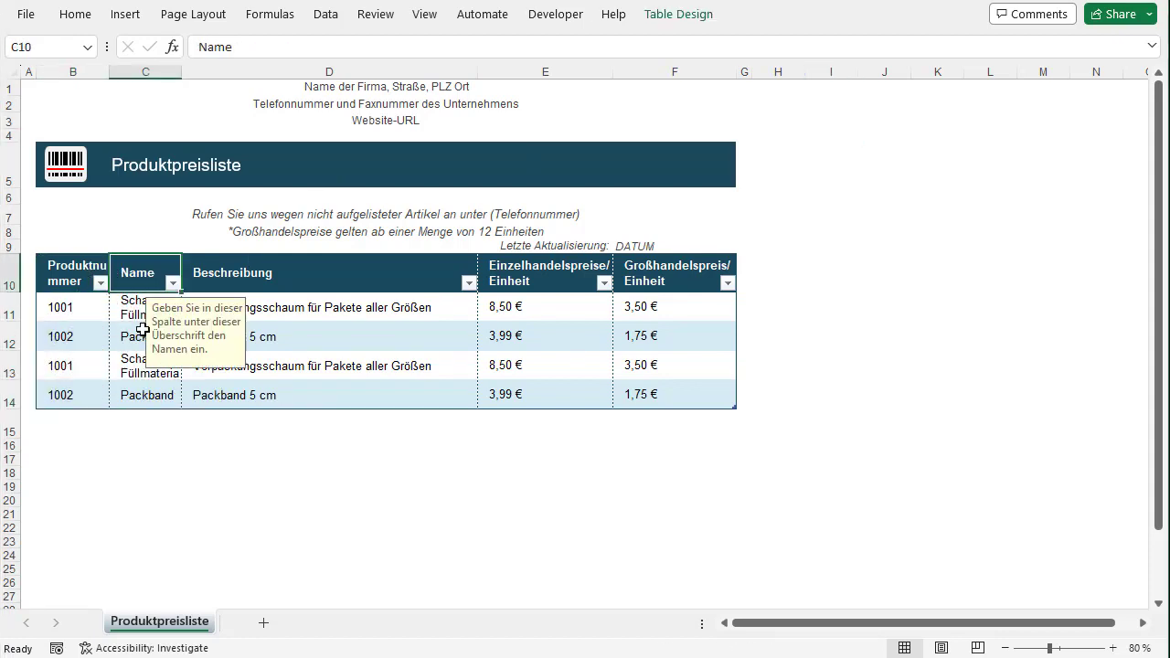
{"action": "left_click_drag", "start_coordinate": [137, 311], "coordinate": [146, 395]}
{"action": "left_click", "coordinate": [255, 277]}
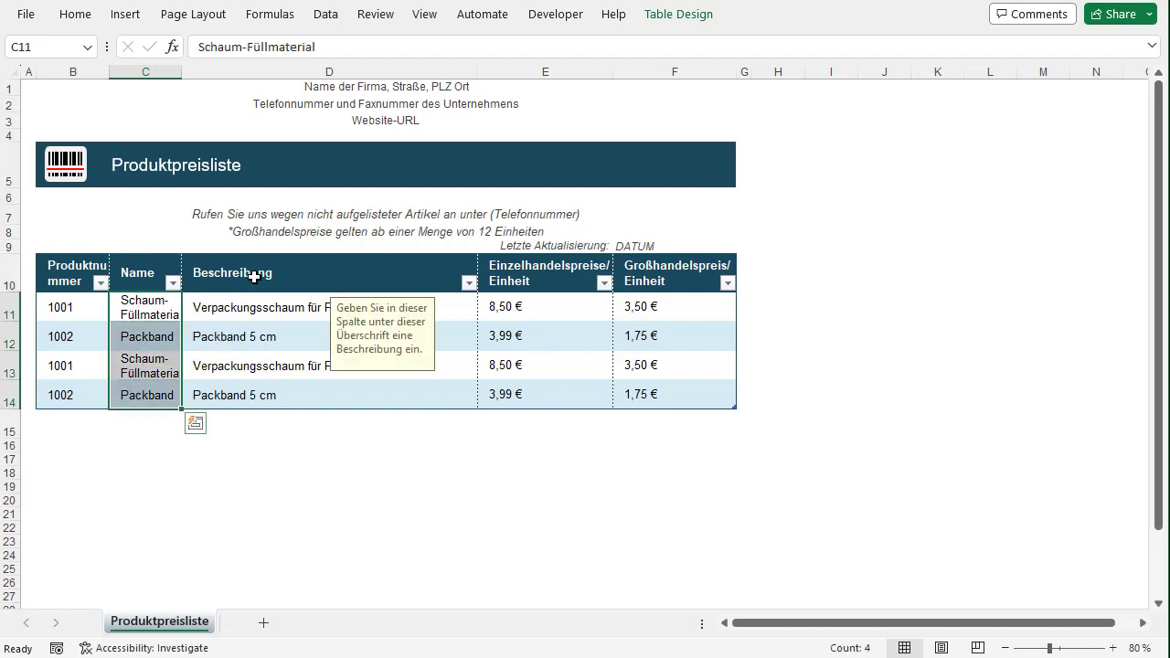
{"action": "left_click", "coordinate": [246, 399]}
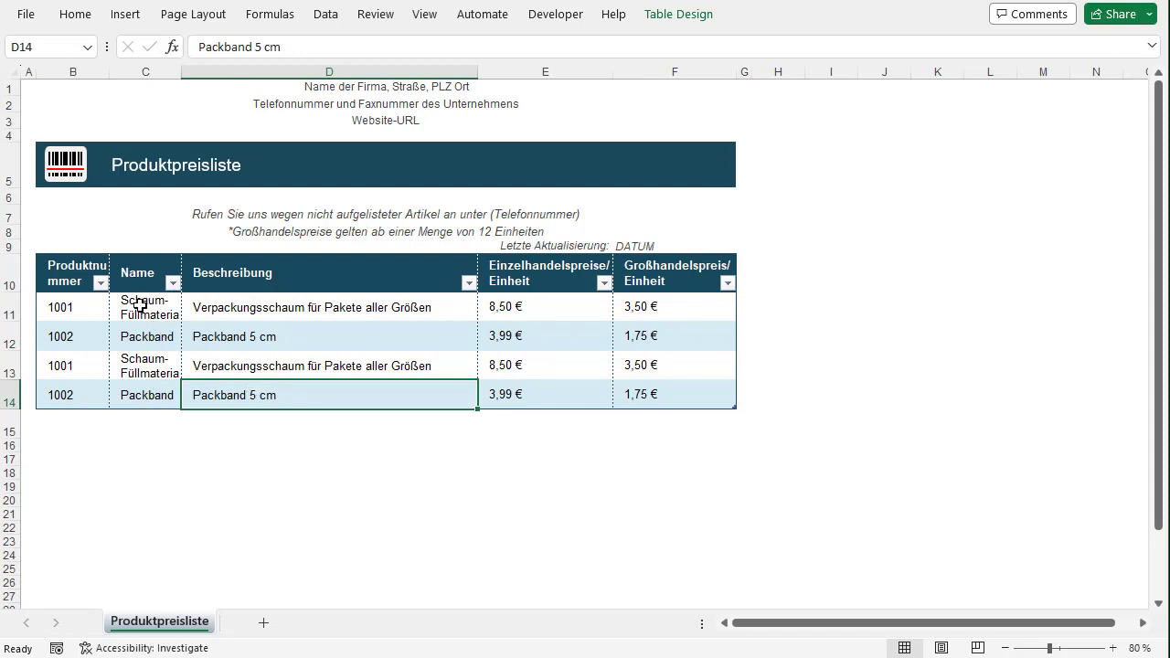
{"action": "left_click_drag", "start_coordinate": [144, 302], "coordinate": [144, 396]}
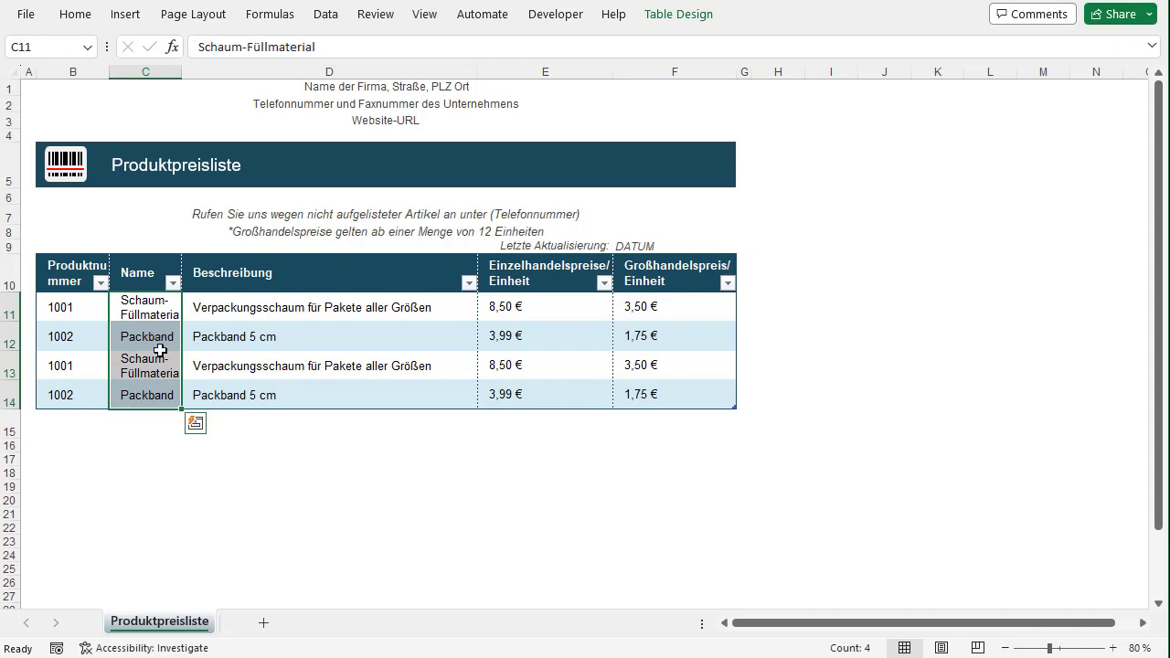
{"action": "left_click", "coordinate": [149, 460]}
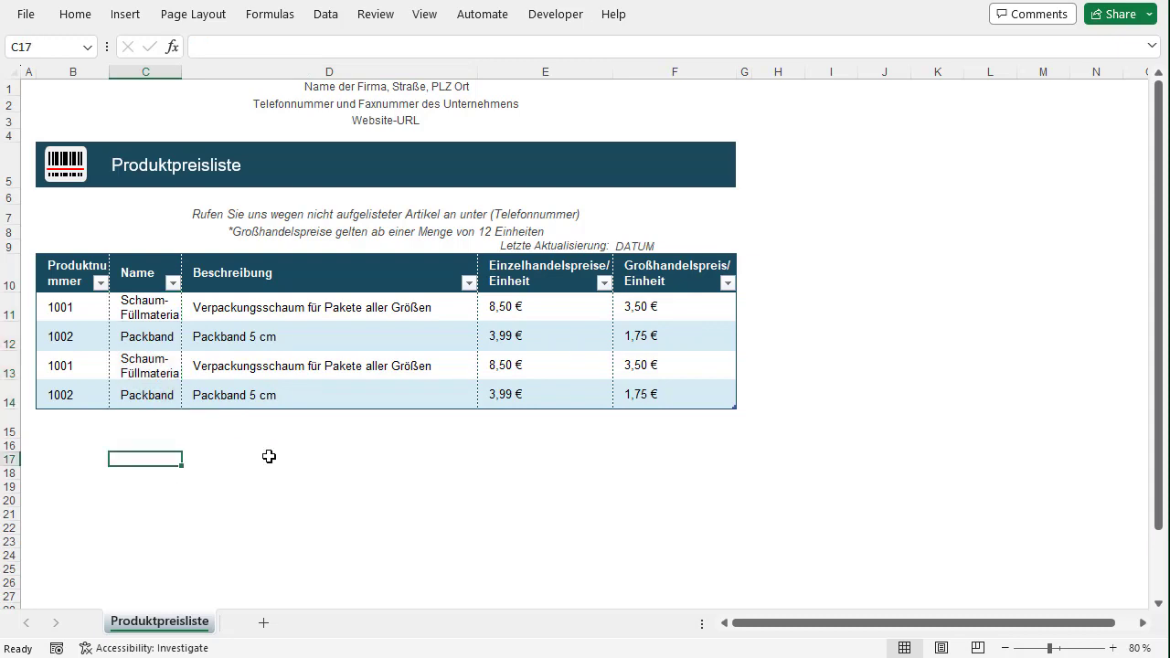
{"action": "left_click", "coordinate": [81, 444]}
Insert a PivotTable from the whole price table, placed at H10 on the existing worksheet
{"action": "left_click", "coordinate": [801, 263]}
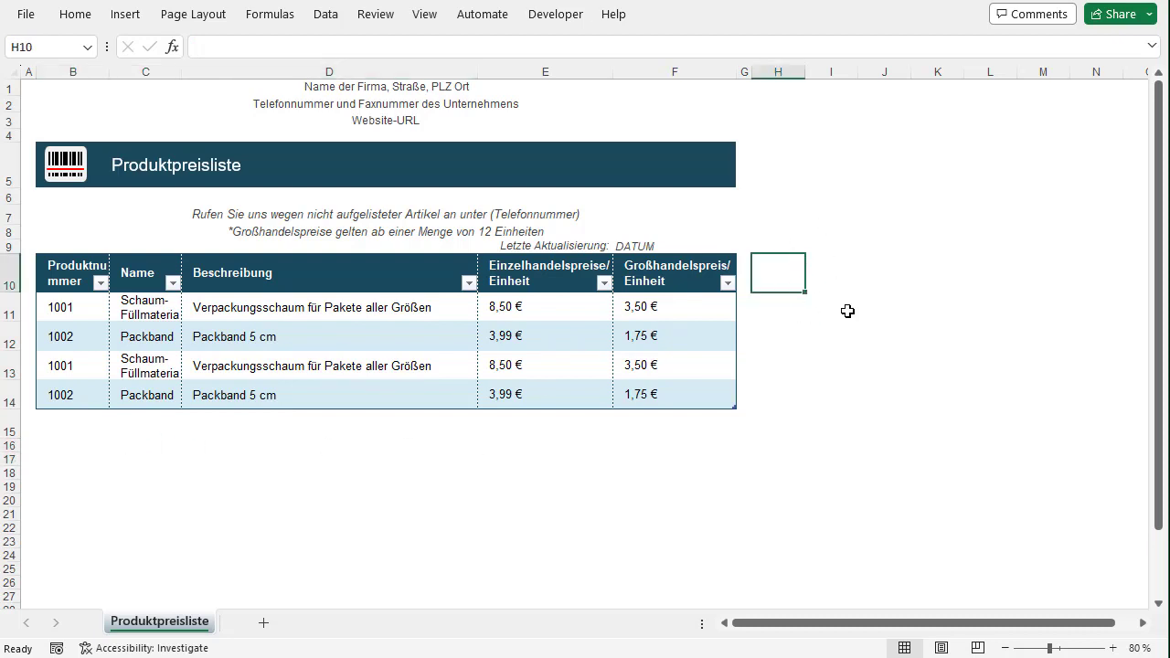
{"action": "left_click", "coordinate": [117, 19]}
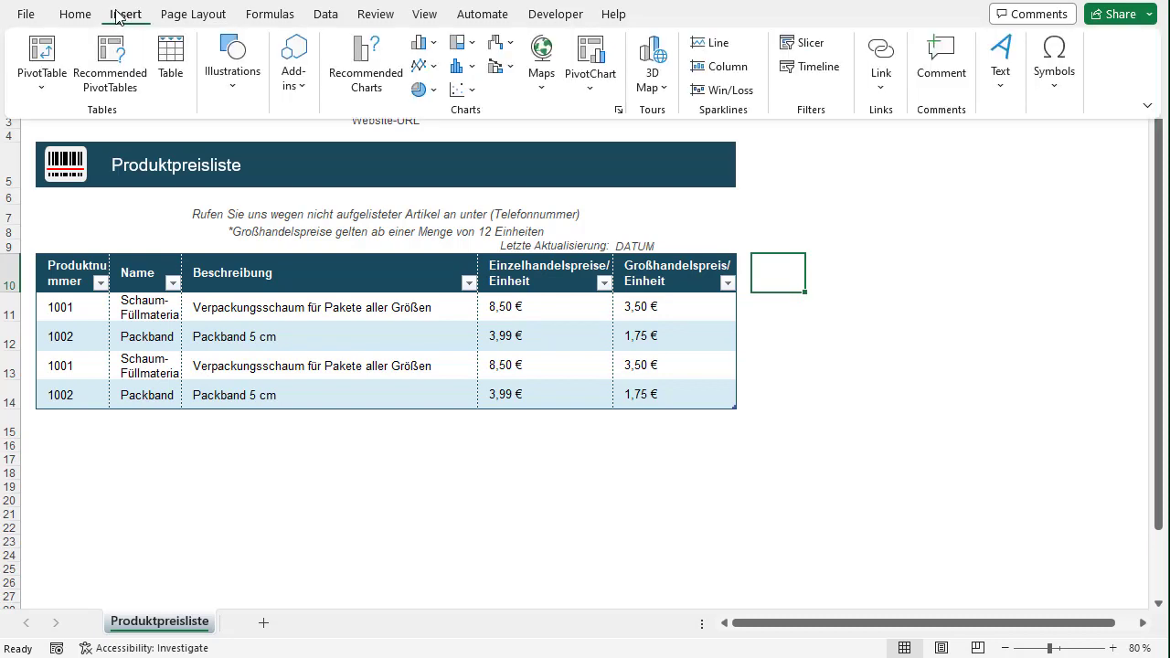
{"action": "left_click", "coordinate": [45, 57]}
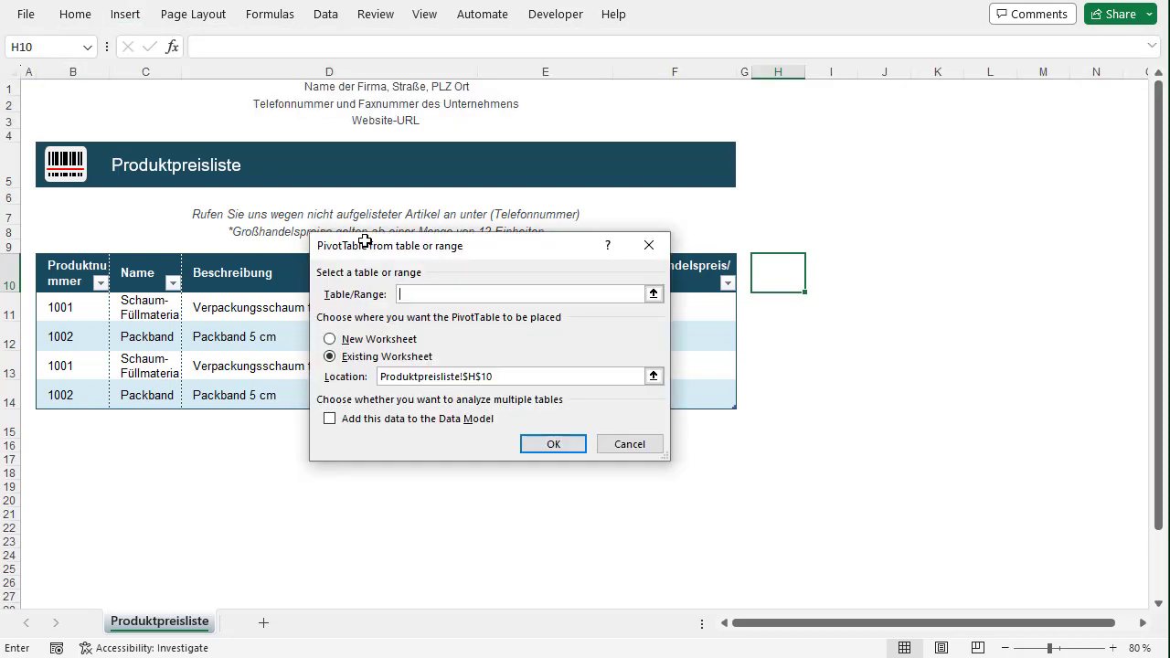
{"action": "left_click", "coordinate": [653, 294]}
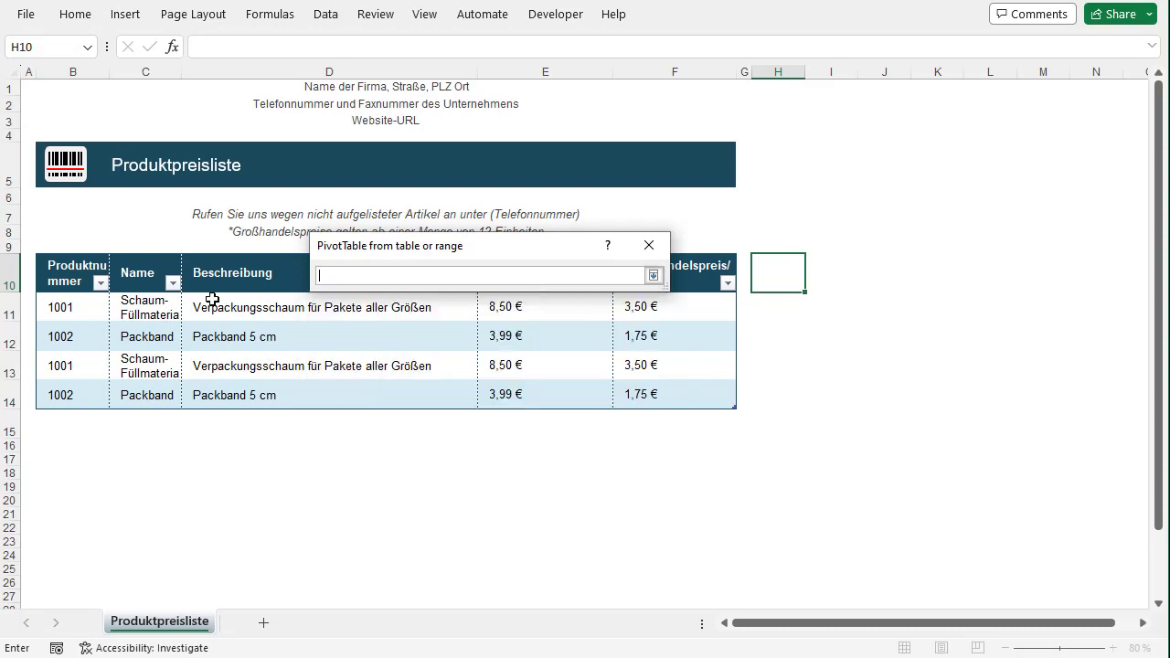
{"action": "left_click_drag", "start_coordinate": [55, 282], "coordinate": [684, 408]}
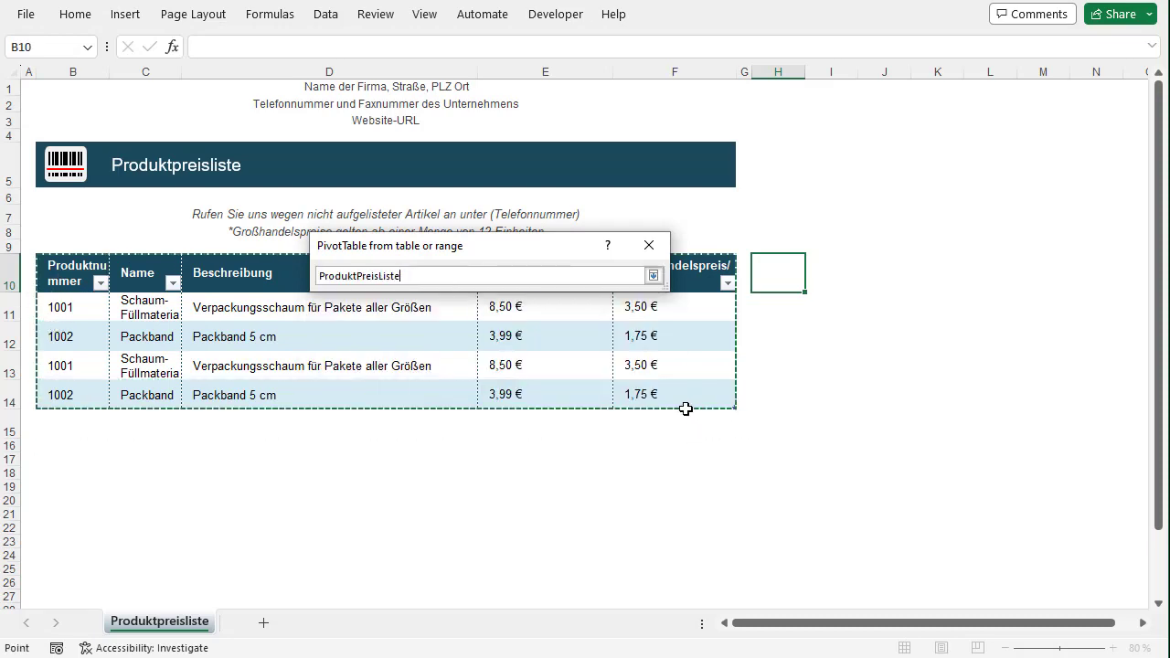
{"action": "left_click", "coordinate": [652, 275]}
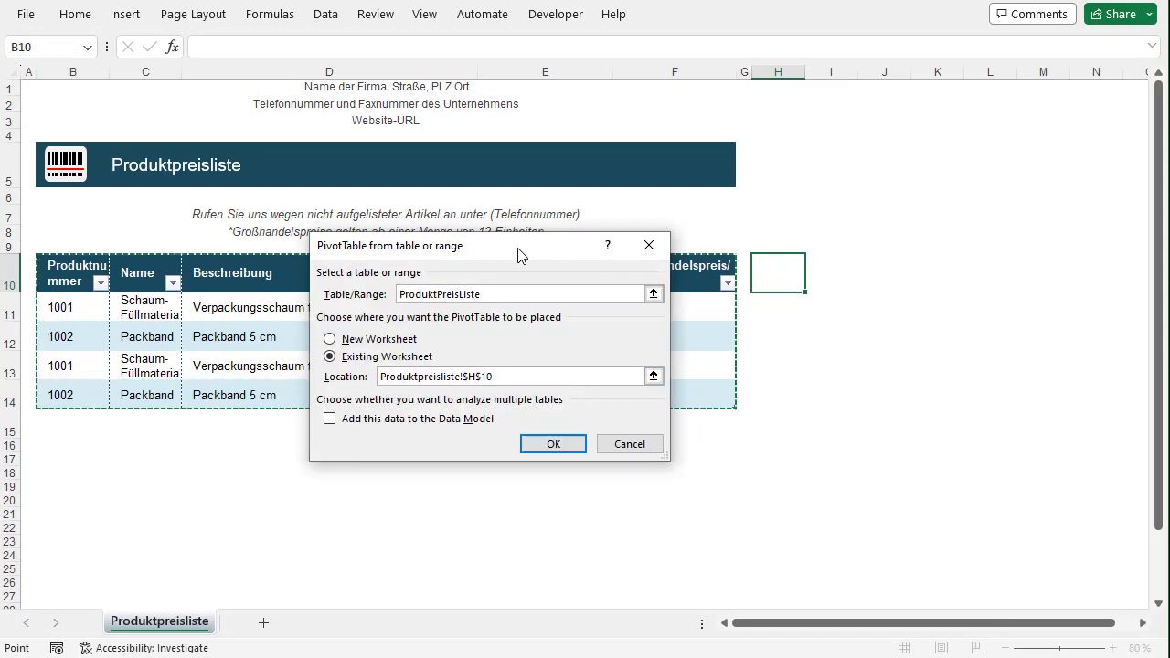
{"action": "left_click_drag", "start_coordinate": [515, 254], "coordinate": [473, 174]}
{"action": "left_click", "coordinate": [501, 364]}
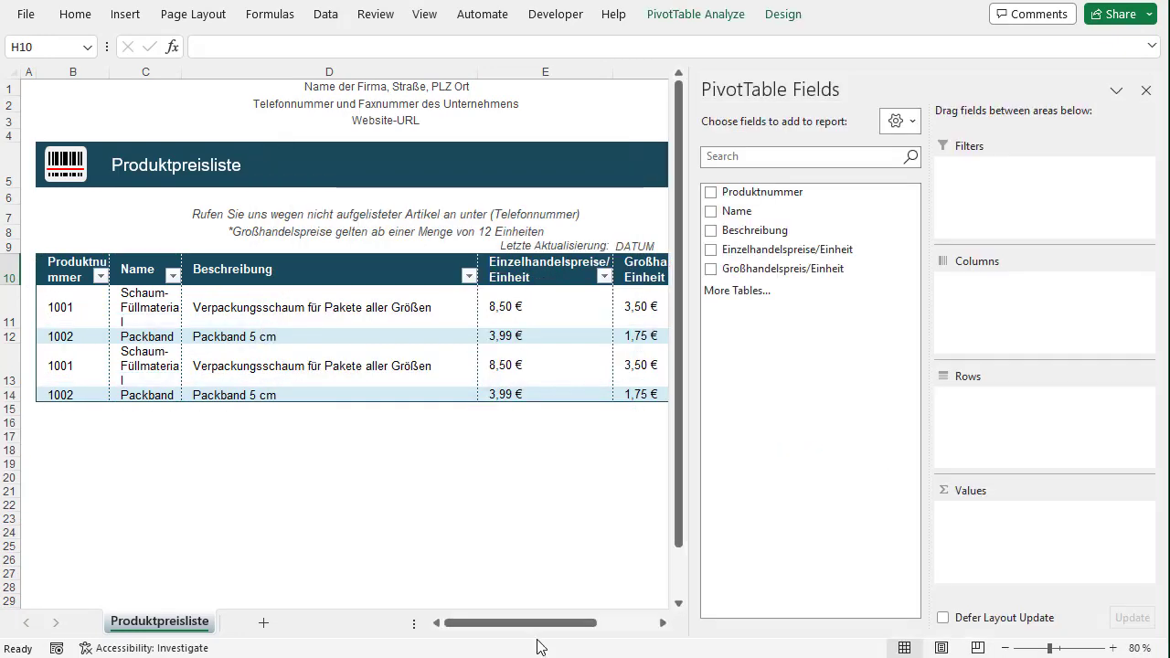
Put Name in the pivot's rows and as Count of Name in its values
{"action": "left_click_drag", "start_coordinate": [551, 624], "coordinate": [609, 625]}
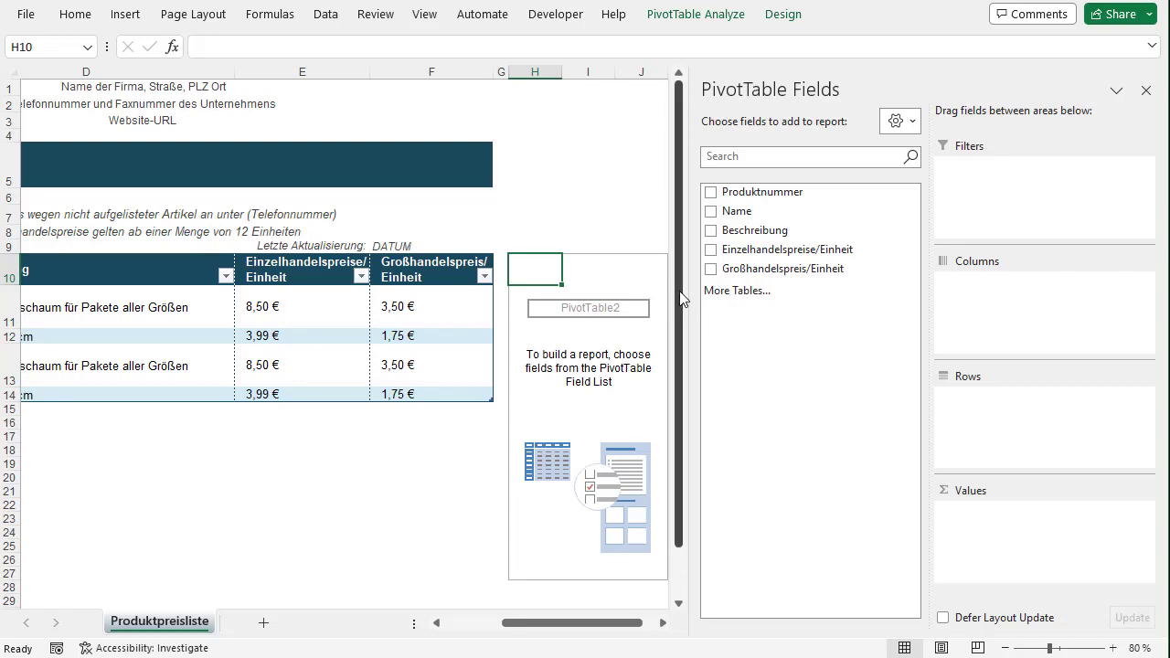
{"action": "left_click_drag", "start_coordinate": [681, 299], "coordinate": [826, 300]}
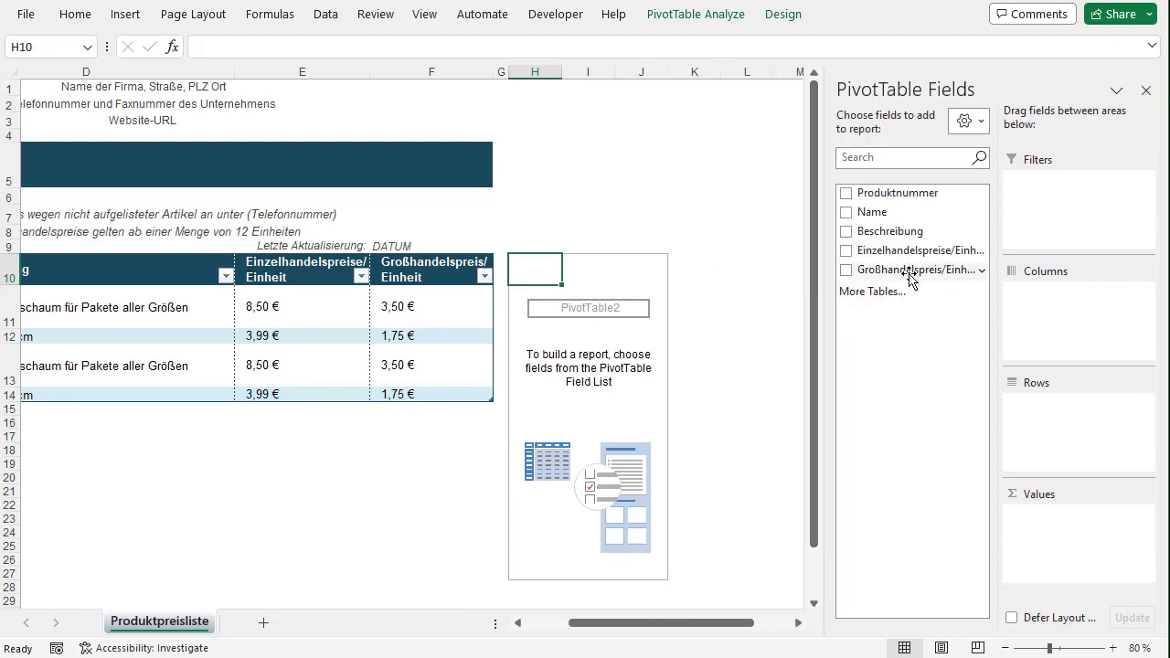
{"action": "mouse_move", "coordinate": [866, 213]}
{"action": "left_mouse_down"}
{"action": "mouse_move", "coordinate": [1051, 377]}
{"action": "mouse_move", "coordinate": [1046, 404]}
{"action": "left_mouse_up"}
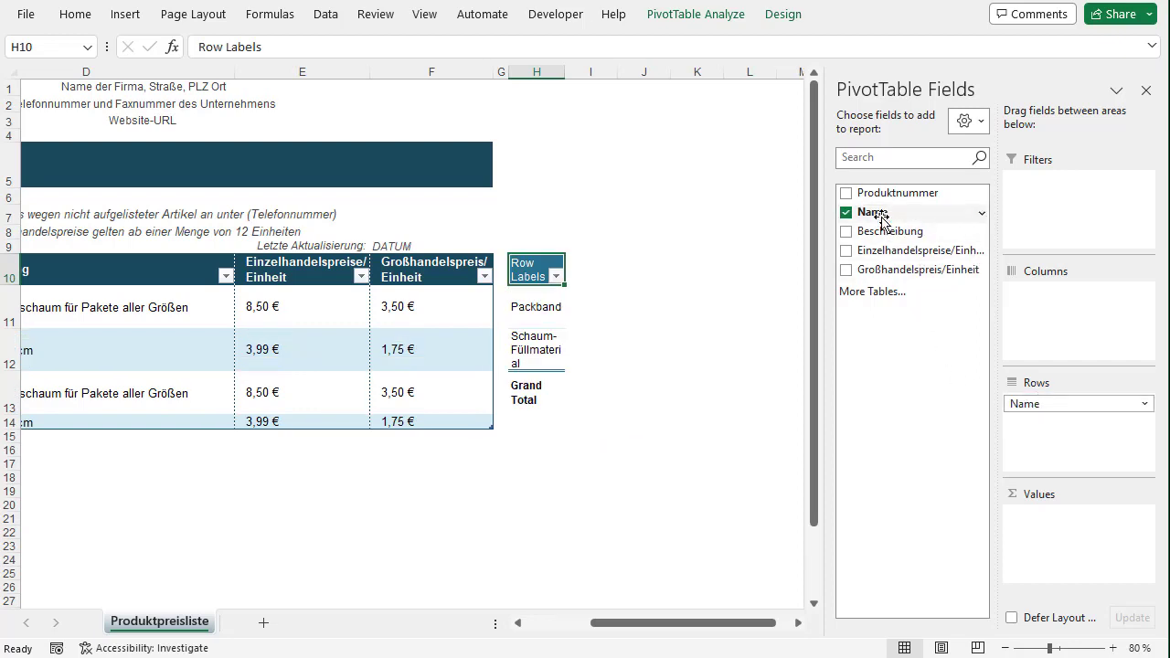
{"action": "left_click_drag", "start_coordinate": [877, 214], "coordinate": [1065, 510]}
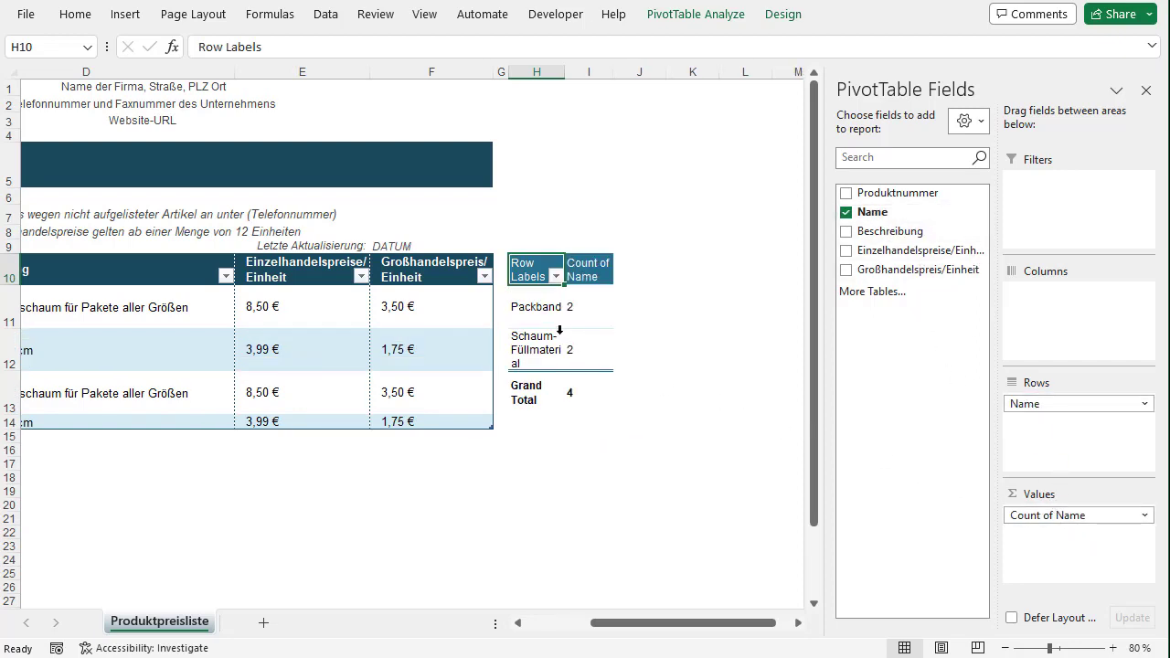
Widen pivot column H and the source table's Name column C so the labels fit
{"action": "left_click_drag", "start_coordinate": [567, 75], "coordinate": [627, 76]}
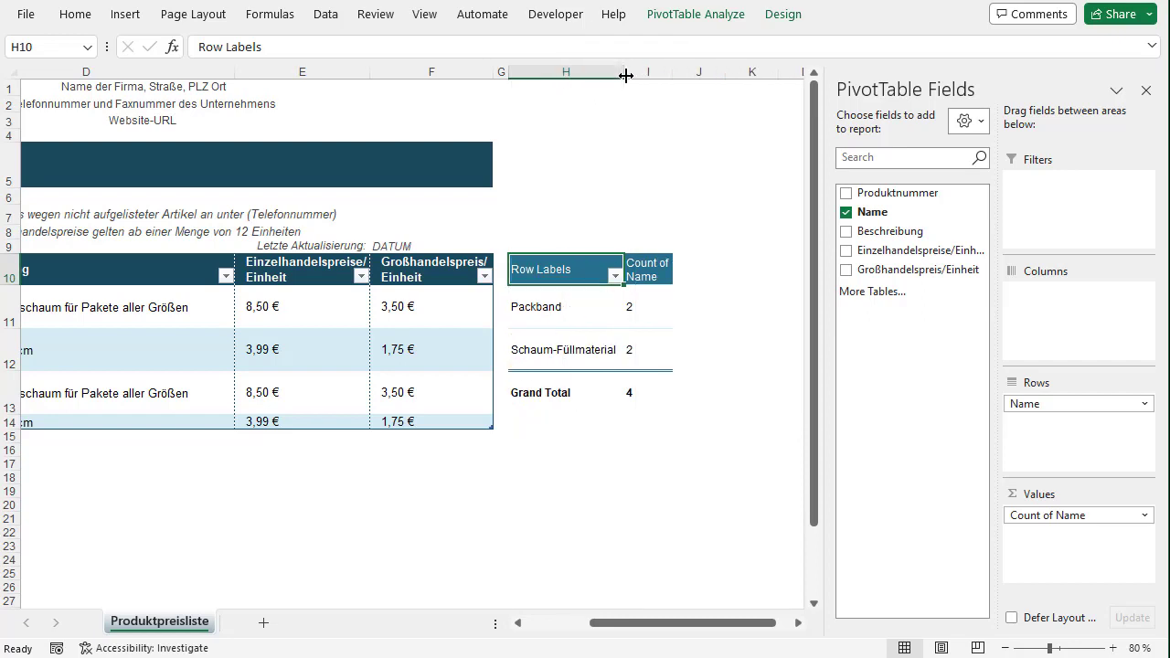
{"action": "left_click", "coordinate": [642, 305]}
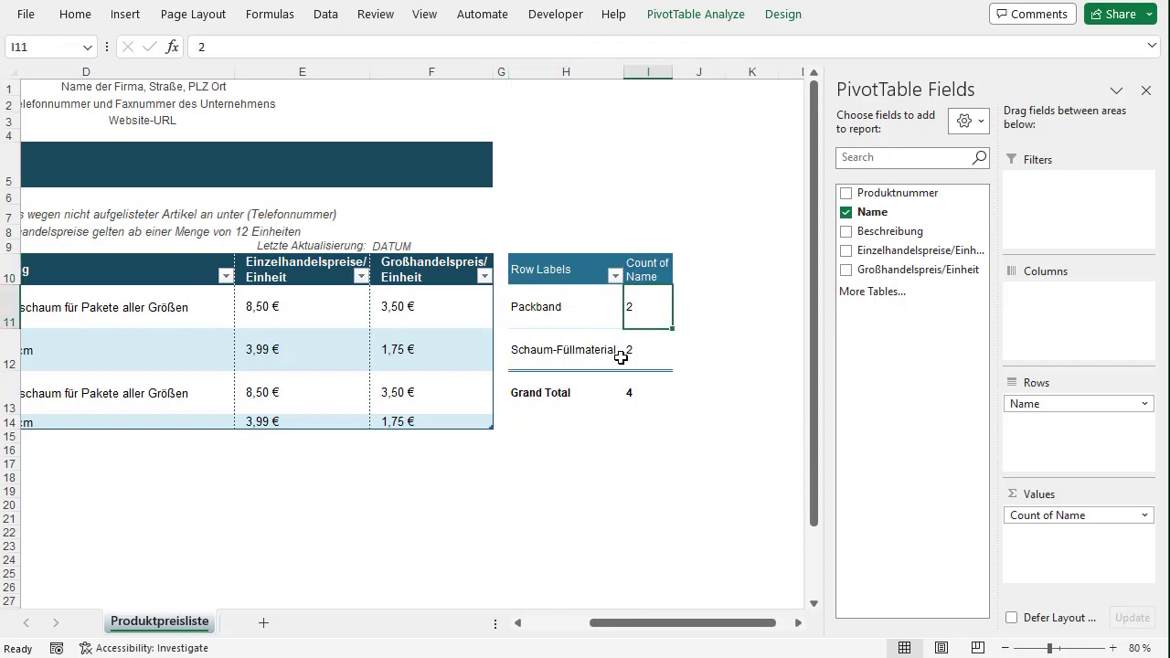
{"action": "left_click_drag", "start_coordinate": [649, 622], "coordinate": [535, 623]}
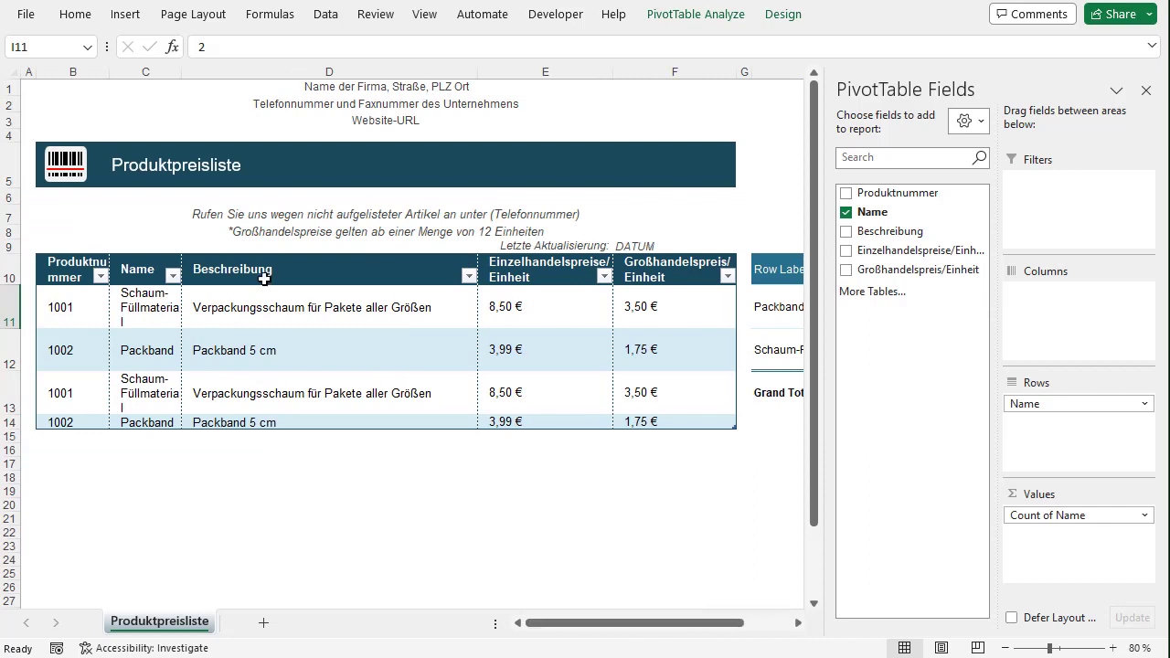
{"action": "left_click", "coordinate": [151, 365]}
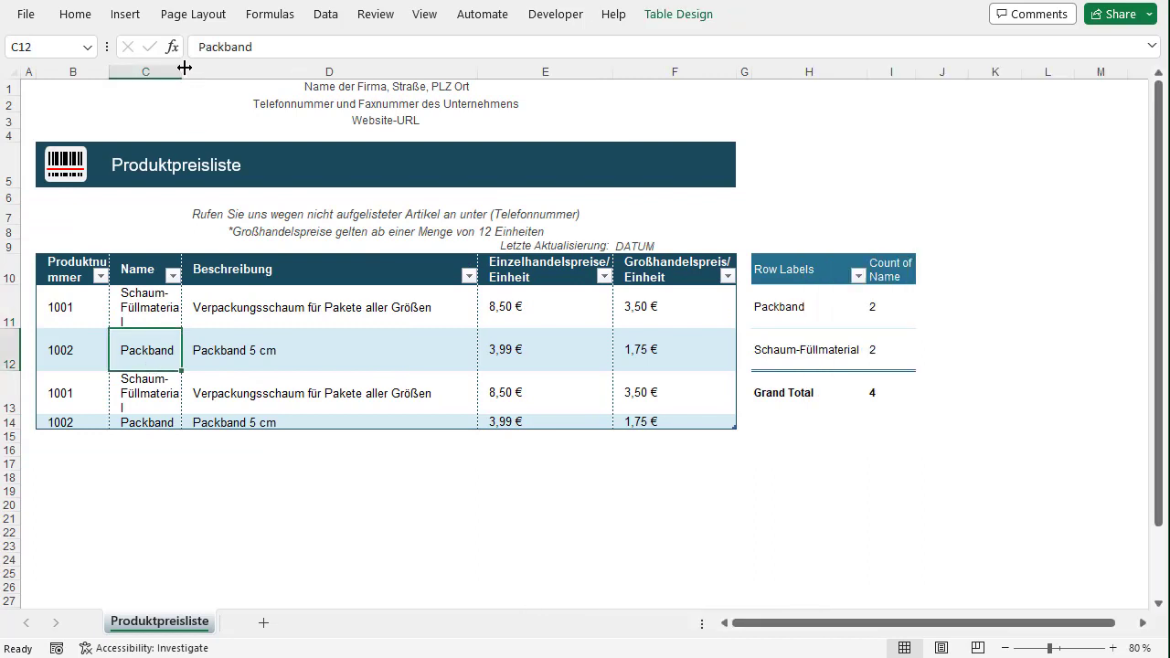
{"action": "left_click_drag", "start_coordinate": [182, 72], "coordinate": [220, 71]}
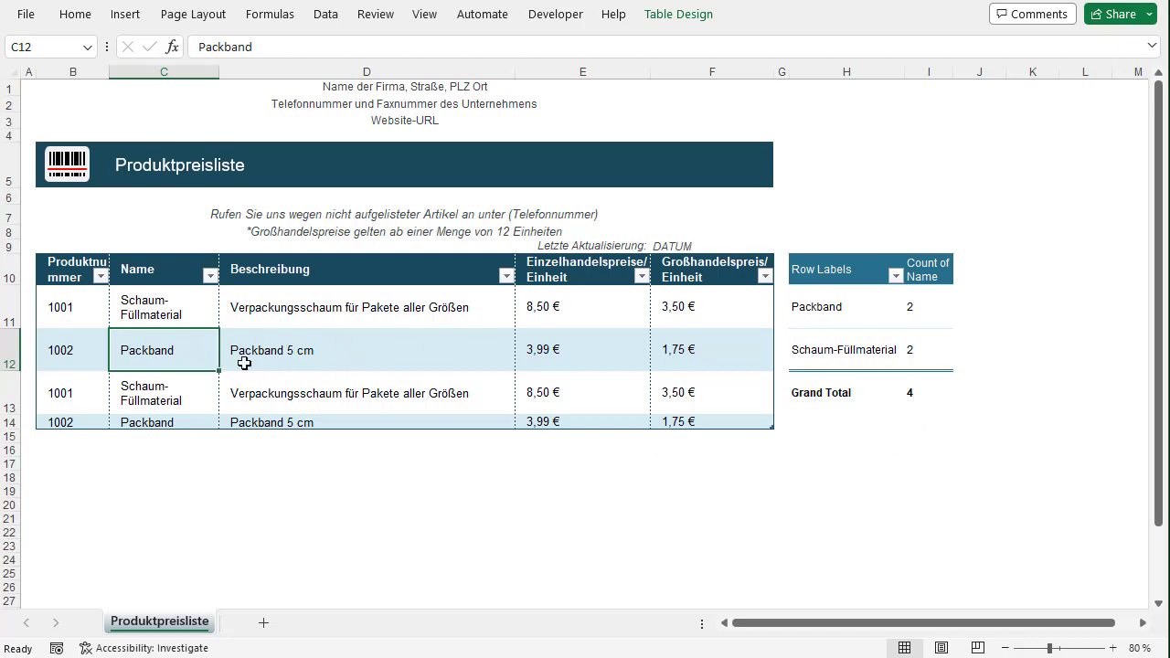
{"action": "left_click", "coordinate": [146, 421]}
{"action": "left_click", "coordinate": [165, 357]}
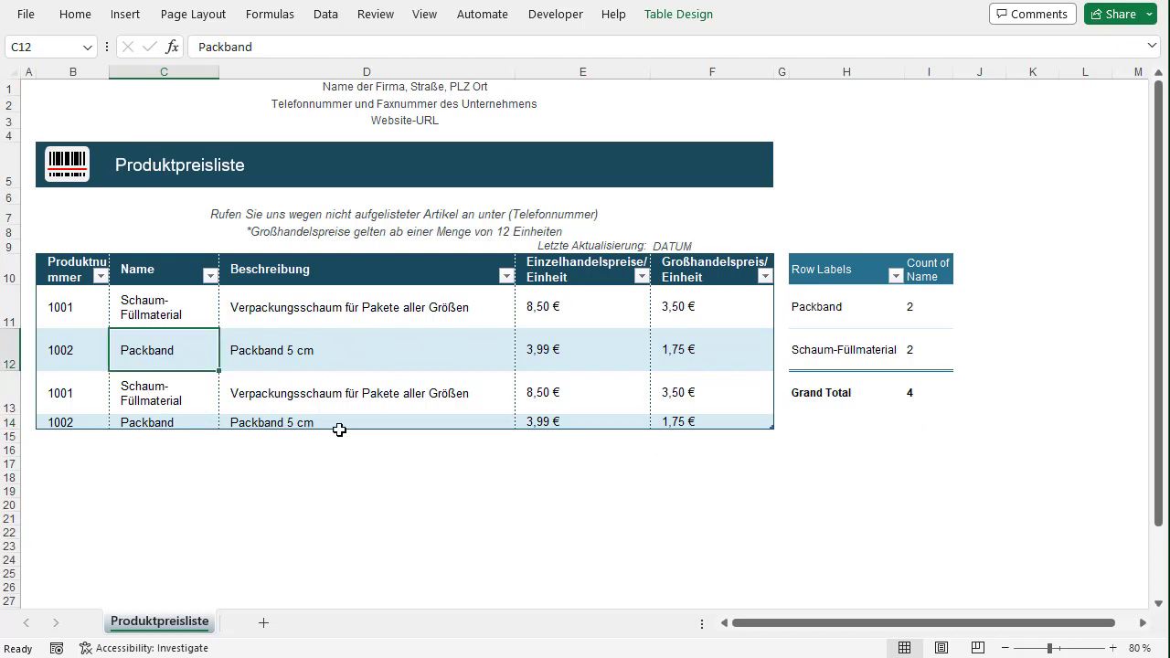
Review the Count of Name value field settings unchanged, then delete the pivot range H9:J15
{"action": "left_click", "coordinate": [893, 309]}
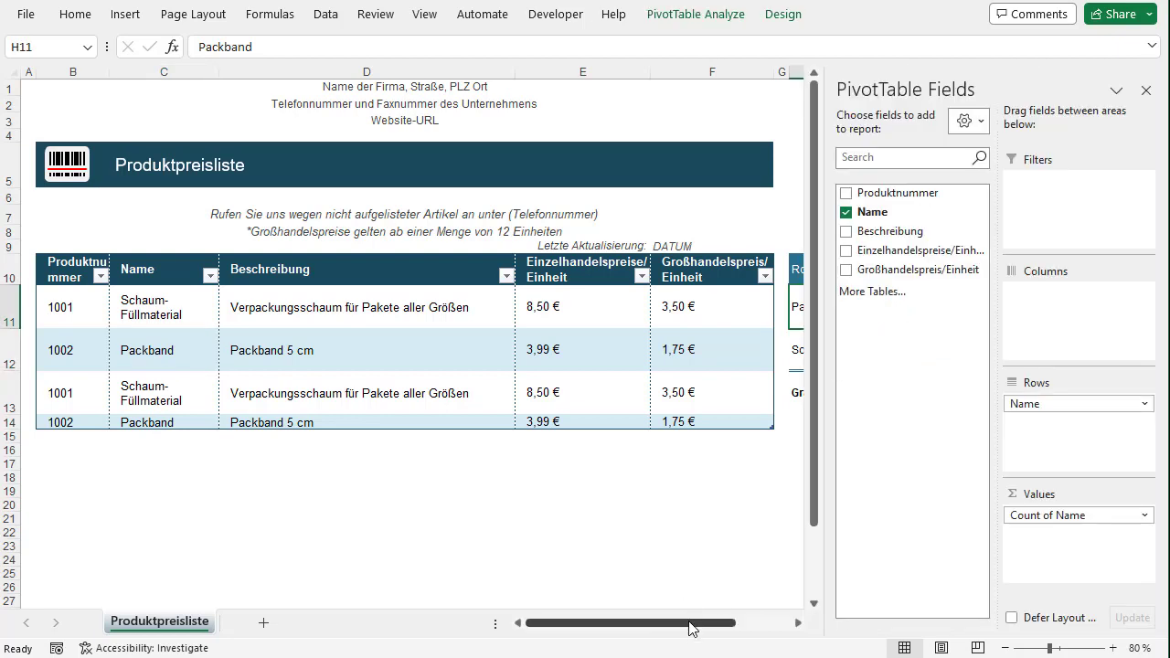
{"action": "left_click_drag", "start_coordinate": [689, 623], "coordinate": [744, 623]}
{"action": "left_click", "coordinate": [1073, 523]}
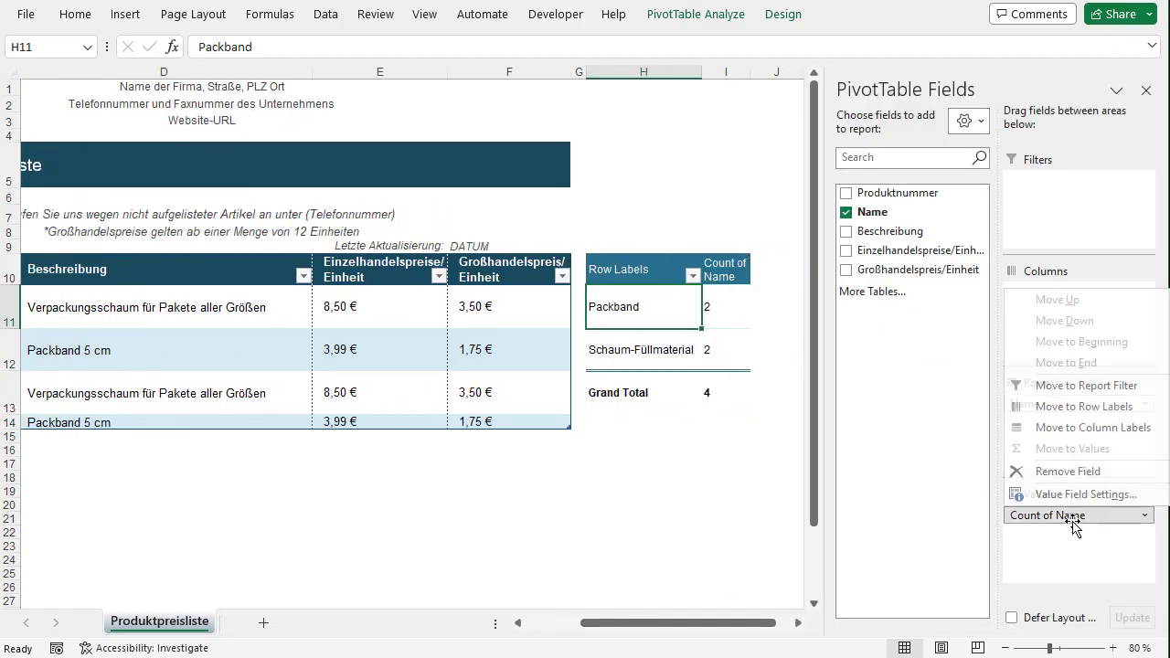
{"action": "left_click", "coordinate": [1073, 495]}
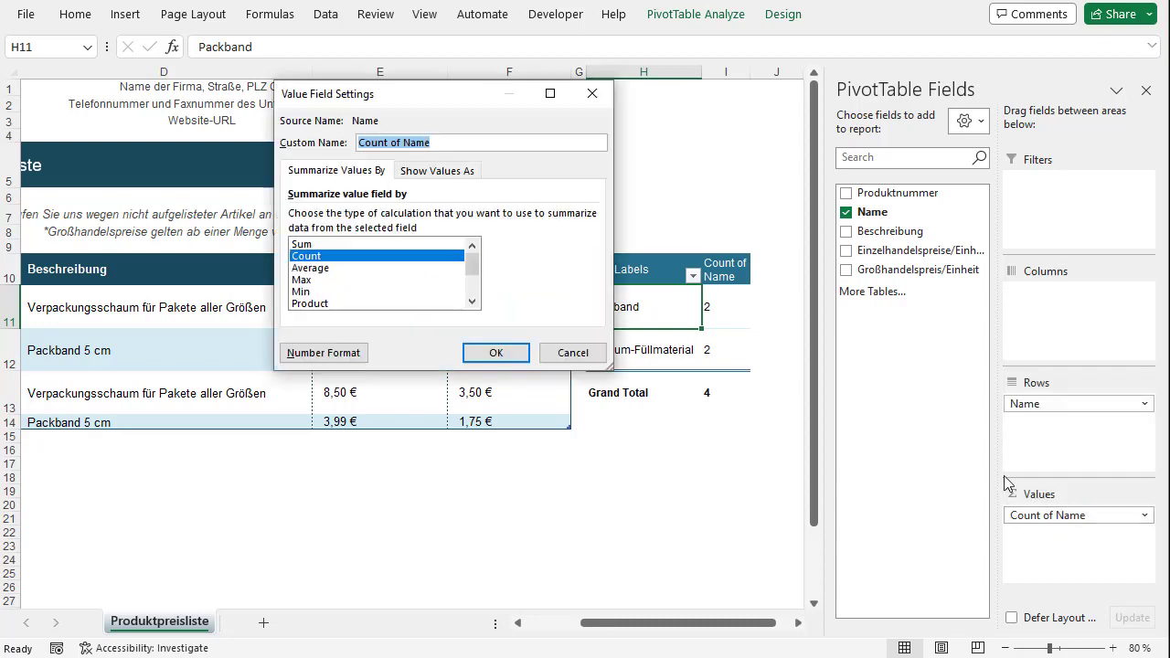
{"action": "scroll", "coordinate": [403, 274], "scroll_direction": "down", "scroll_amount": 2}
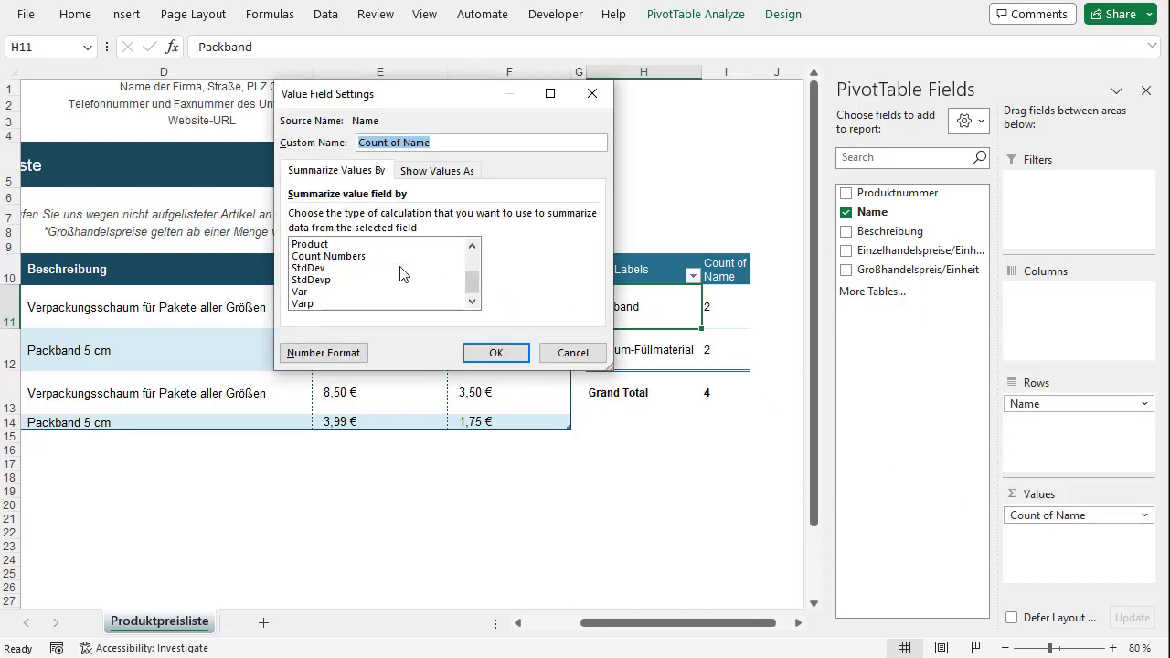
{"action": "scroll", "coordinate": [403, 274], "scroll_direction": "up", "scroll_amount": 2}
{"action": "left_click", "coordinate": [525, 355]}
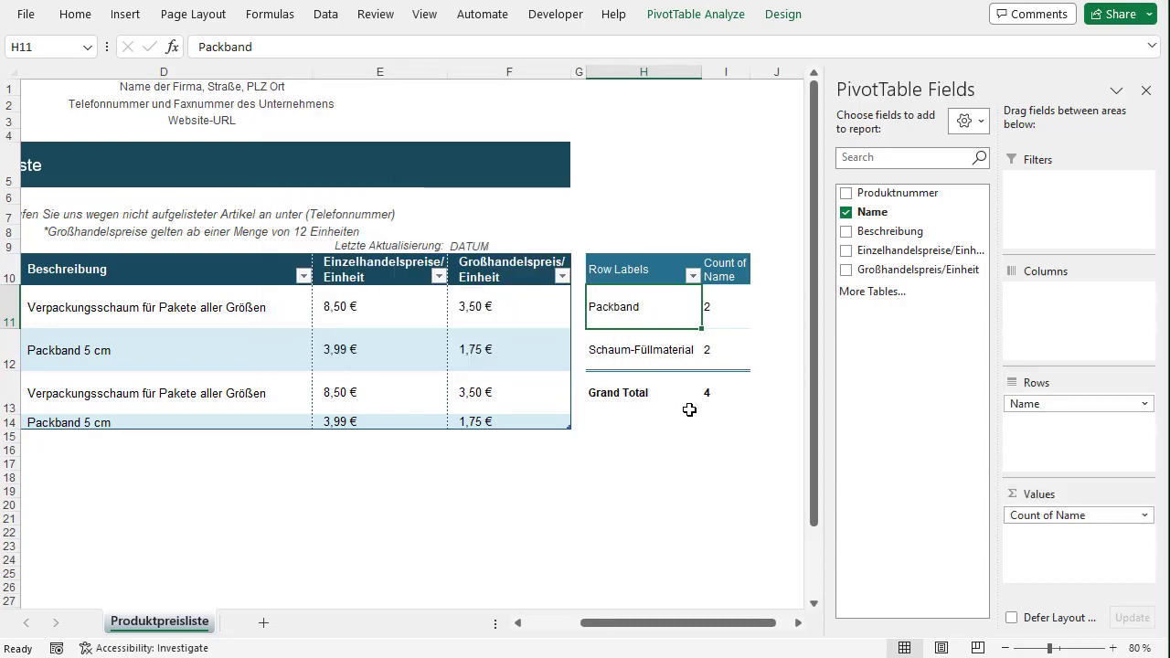
{"action": "left_click_drag", "start_coordinate": [765, 248], "coordinate": [580, 433]}
{"action": "key", "text": "Delete"}
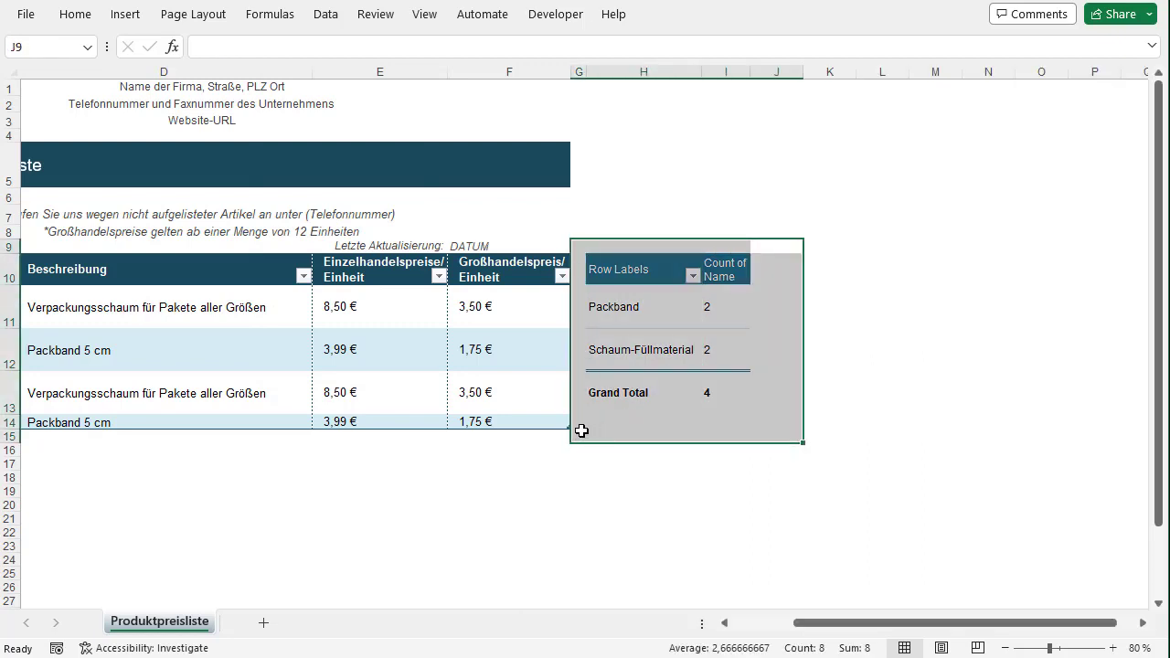
Insert a PivotTable at H10 from the ProduktPreisListe table, adding its data to the Data Model
{"action": "left_click", "coordinate": [627, 279]}
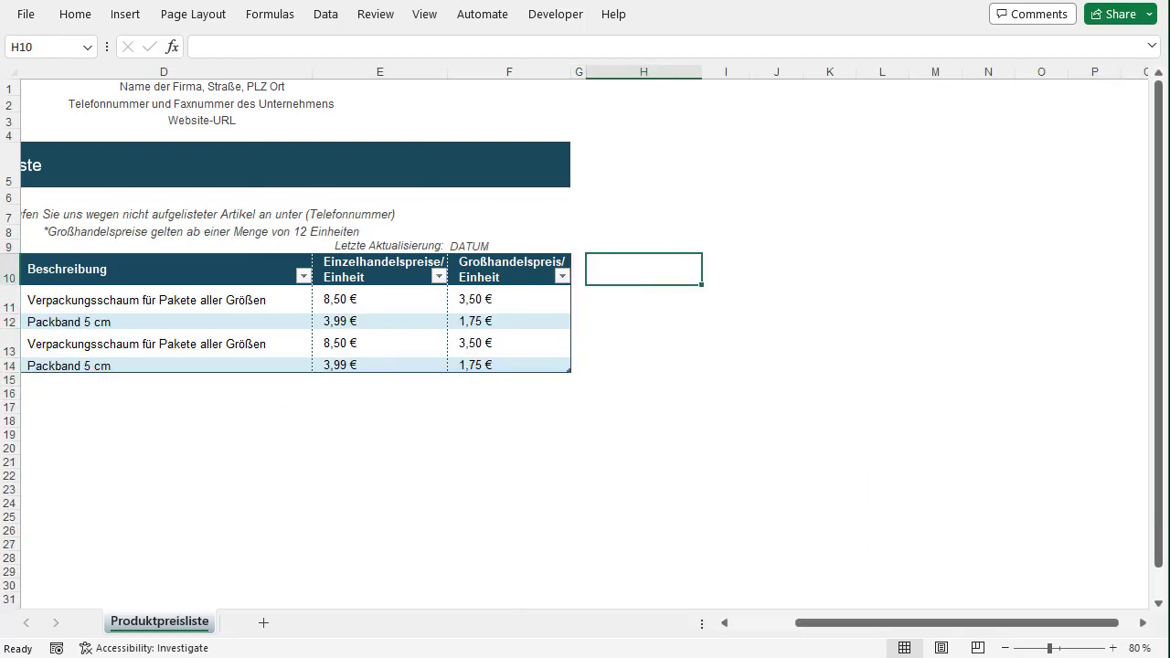
{"action": "left_click", "coordinate": [125, 14]}
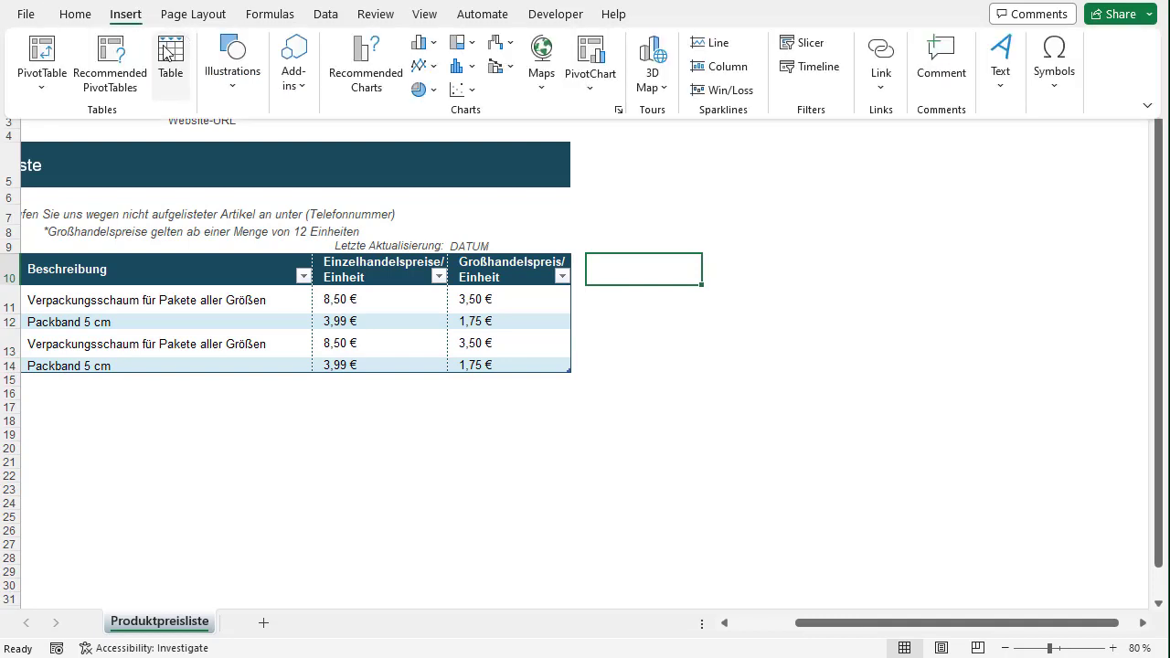
{"action": "left_click", "coordinate": [39, 47]}
{"action": "left_click", "coordinate": [606, 210]}
{"action": "mouse_move", "coordinate": [540, 279]}
{"action": "left_mouse_down"}
{"action": "mouse_move", "coordinate": [13, 376]}
{"action": "mouse_move", "coordinate": [67, 350]}
{"action": "mouse_move", "coordinate": [69, 366]}
{"action": "left_mouse_up"}
{"action": "left_click", "coordinate": [606, 192]}
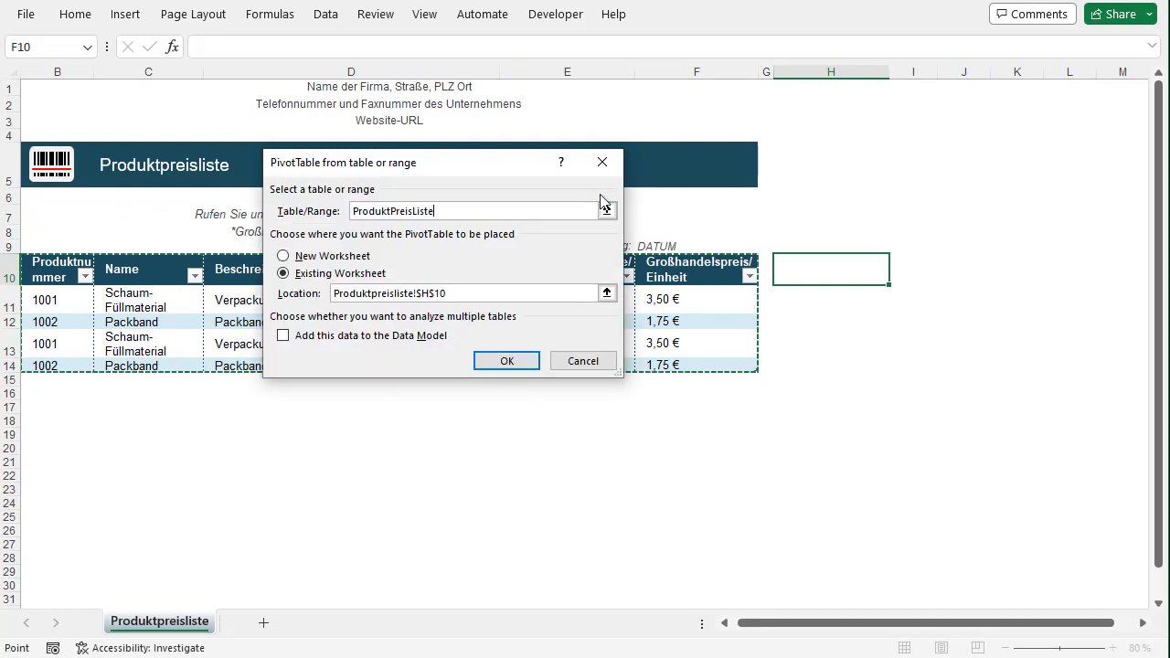
{"action": "left_click_drag", "start_coordinate": [454, 178], "coordinate": [462, 149]}
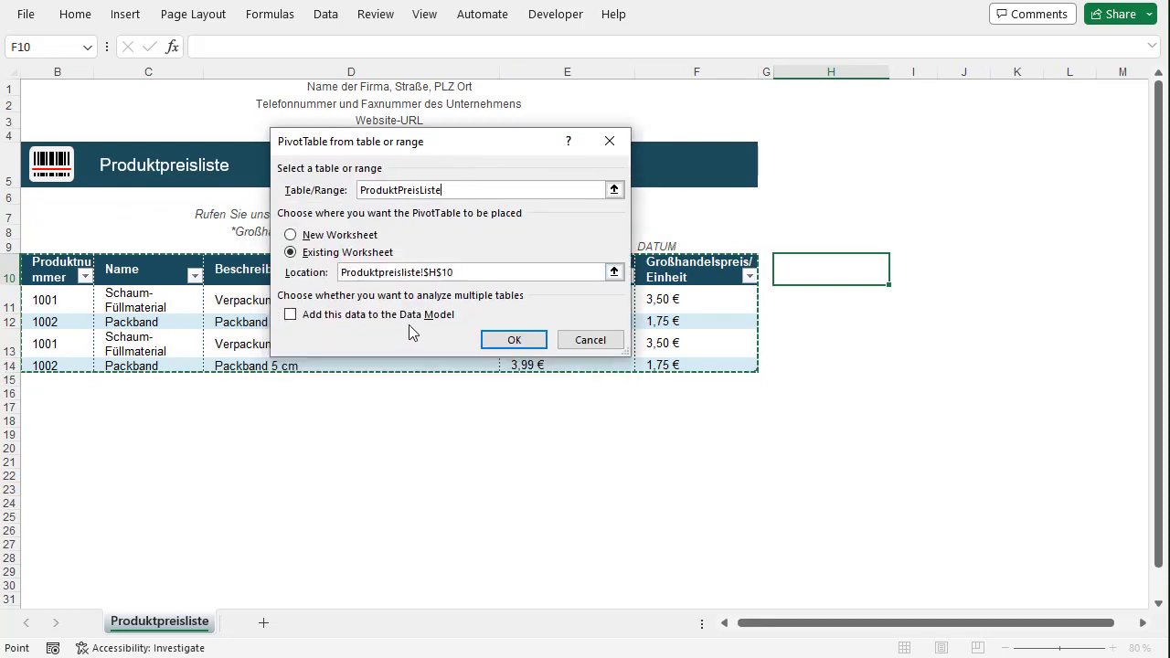
{"action": "left_click", "coordinate": [289, 316]}
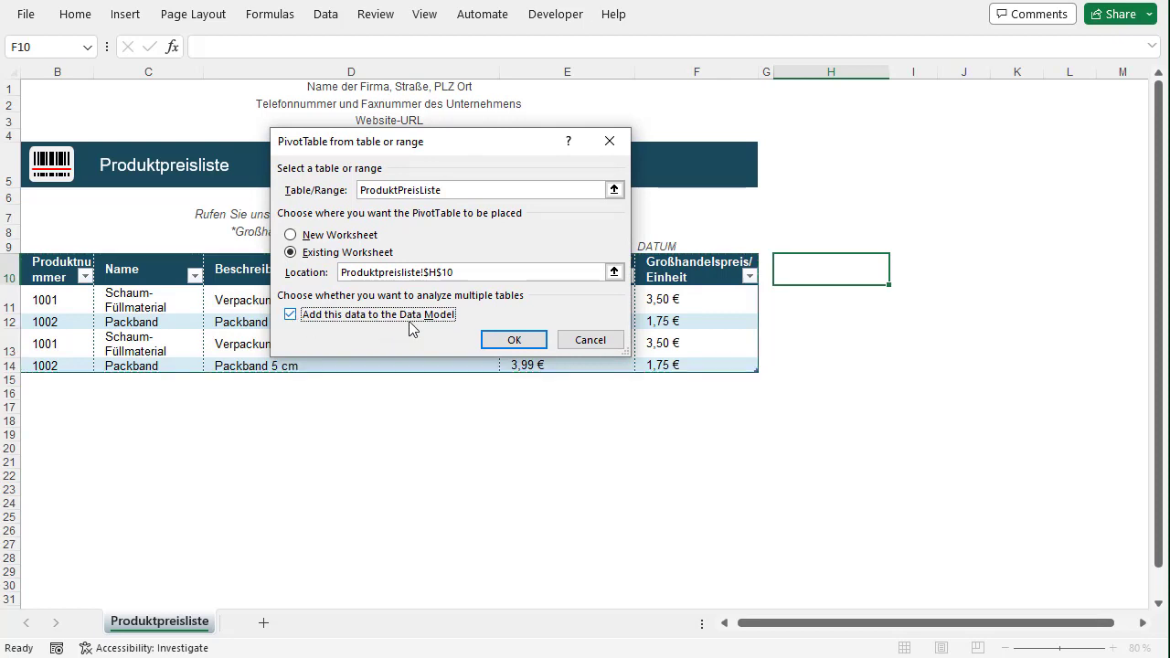
{"action": "left_click", "coordinate": [515, 342]}
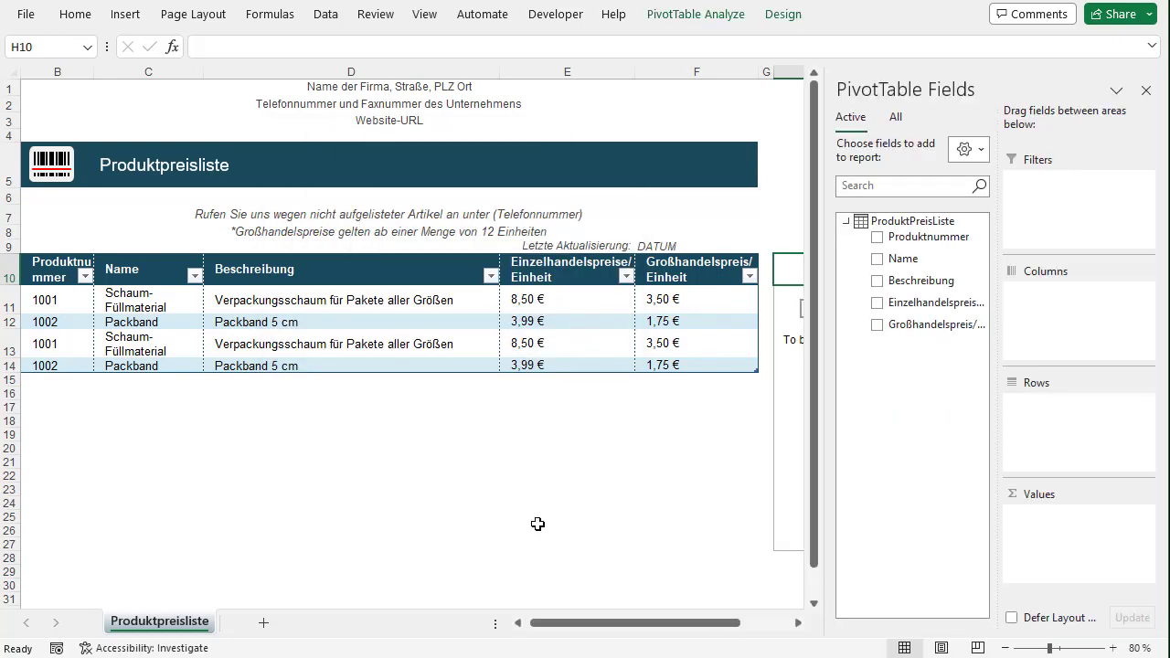
Add Name to the pivot fields and widen column H to fit the product names
{"action": "left_click_drag", "start_coordinate": [585, 624], "coordinate": [634, 625]}
{"action": "mouse_move", "coordinate": [903, 258]}
{"action": "left_mouse_down"}
{"action": "mouse_move", "coordinate": [1056, 315]}
{"action": "mouse_move", "coordinate": [1074, 540]}
{"action": "left_mouse_up"}
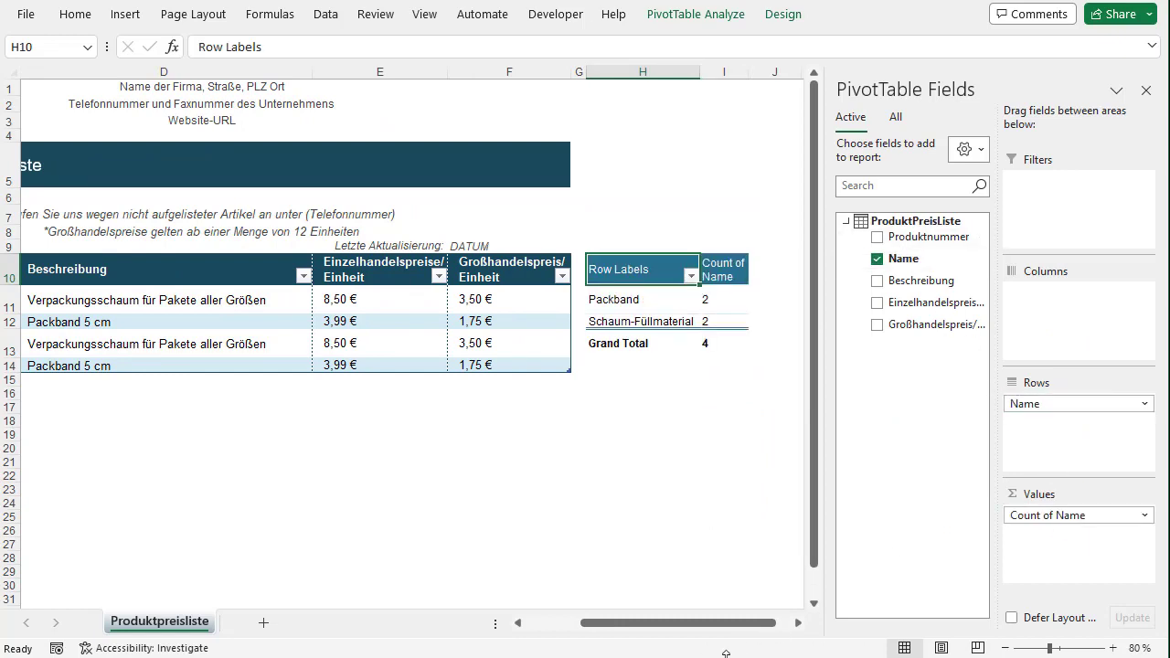
{"action": "left_click_drag", "start_coordinate": [700, 622], "coordinate": [711, 623]}
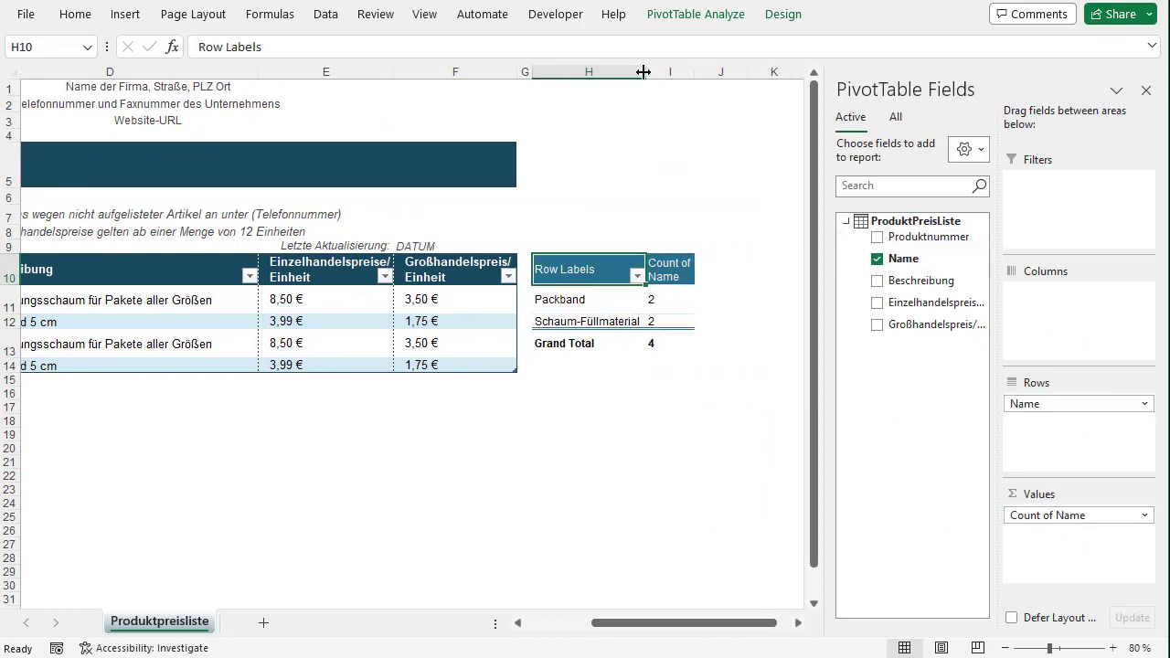
{"action": "left_click_drag", "start_coordinate": [645, 71], "coordinate": [668, 71]}
Switch the Name value summary to Distinct Count, giving 1 per product and total 2
{"action": "left_click", "coordinate": [1053, 515]}
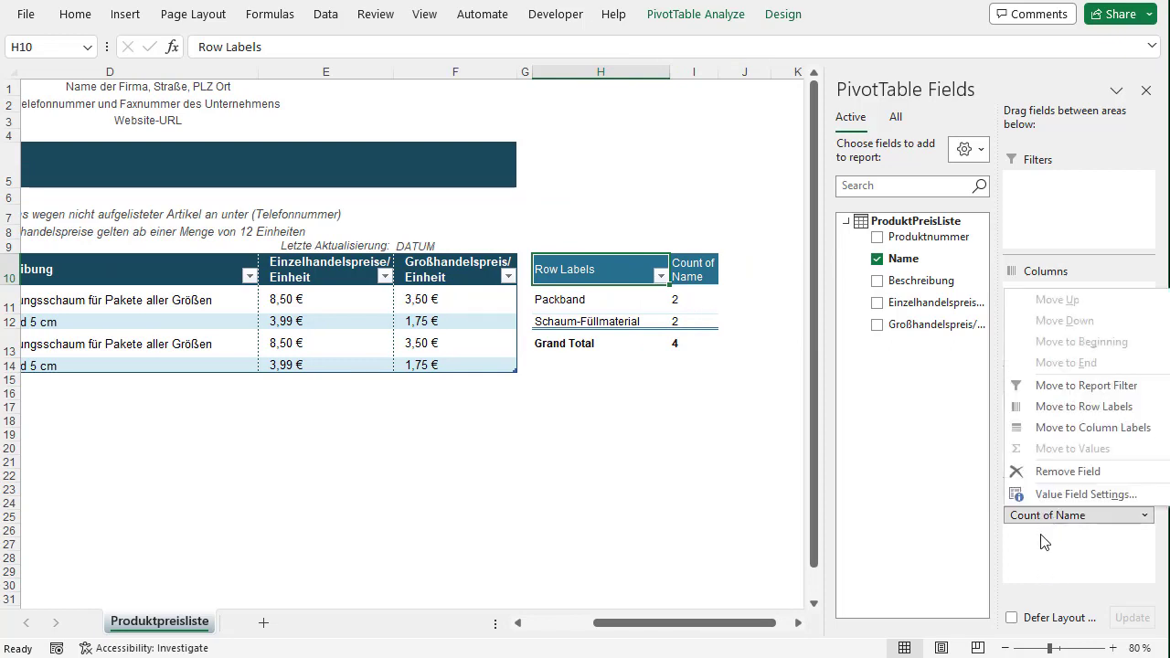
{"action": "left_click", "coordinate": [1062, 494]}
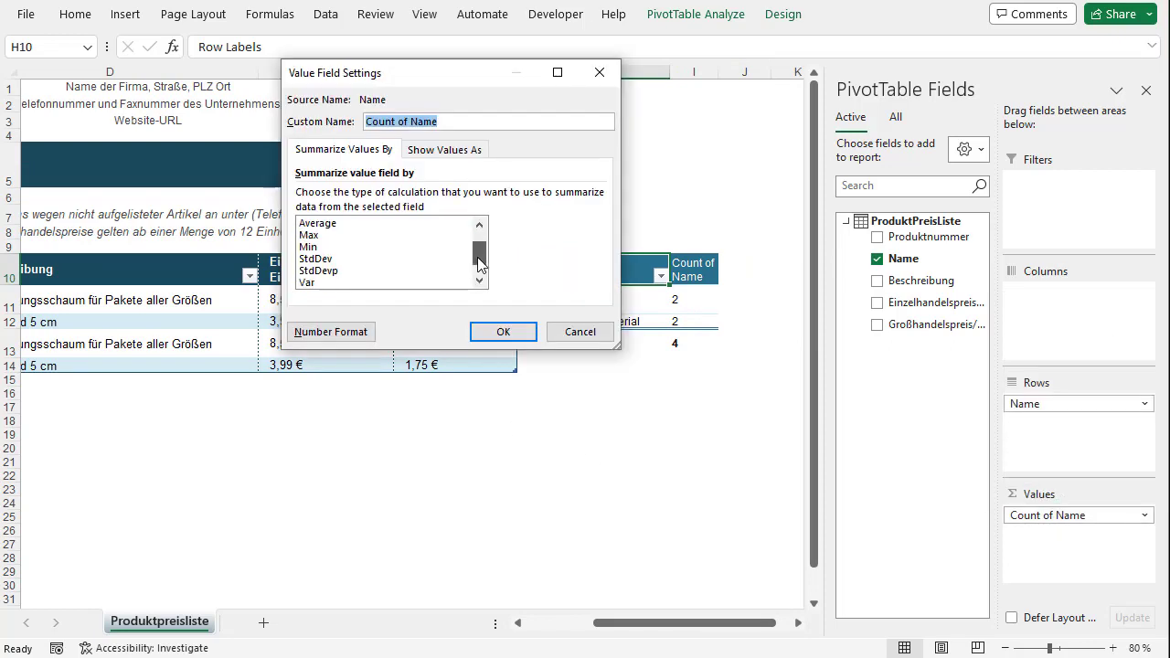
{"action": "left_click_drag", "start_coordinate": [477, 254], "coordinate": [478, 267]}
{"action": "left_click", "coordinate": [332, 282]}
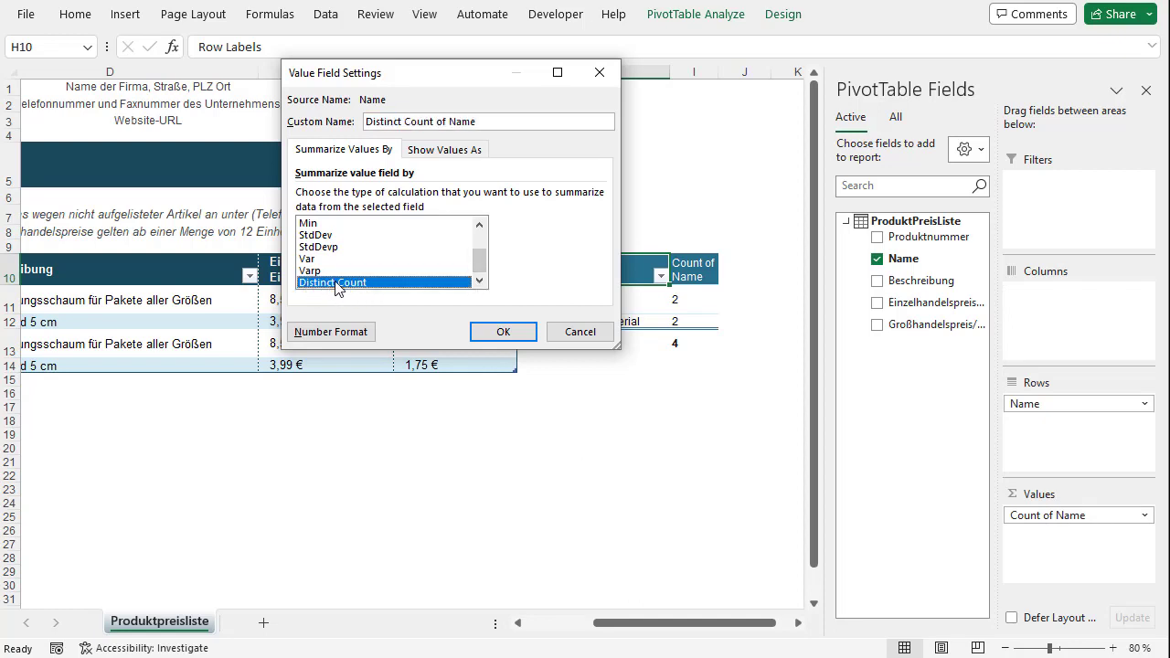
{"action": "left_click", "coordinate": [517, 338]}
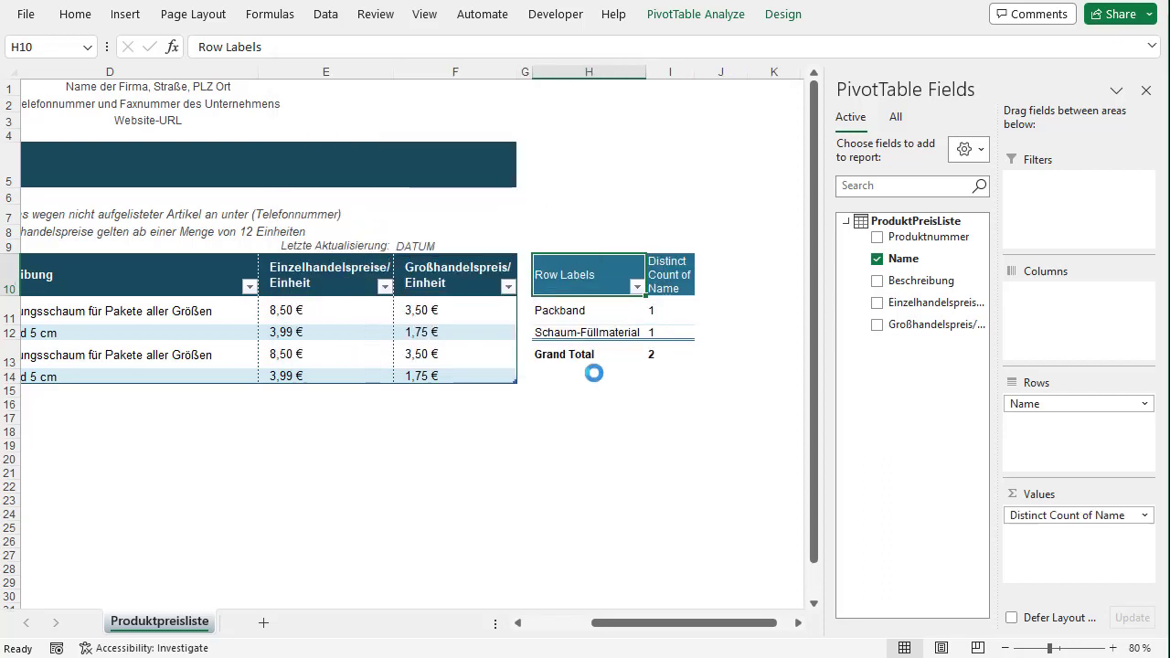
{"action": "left_click", "coordinate": [657, 322]}
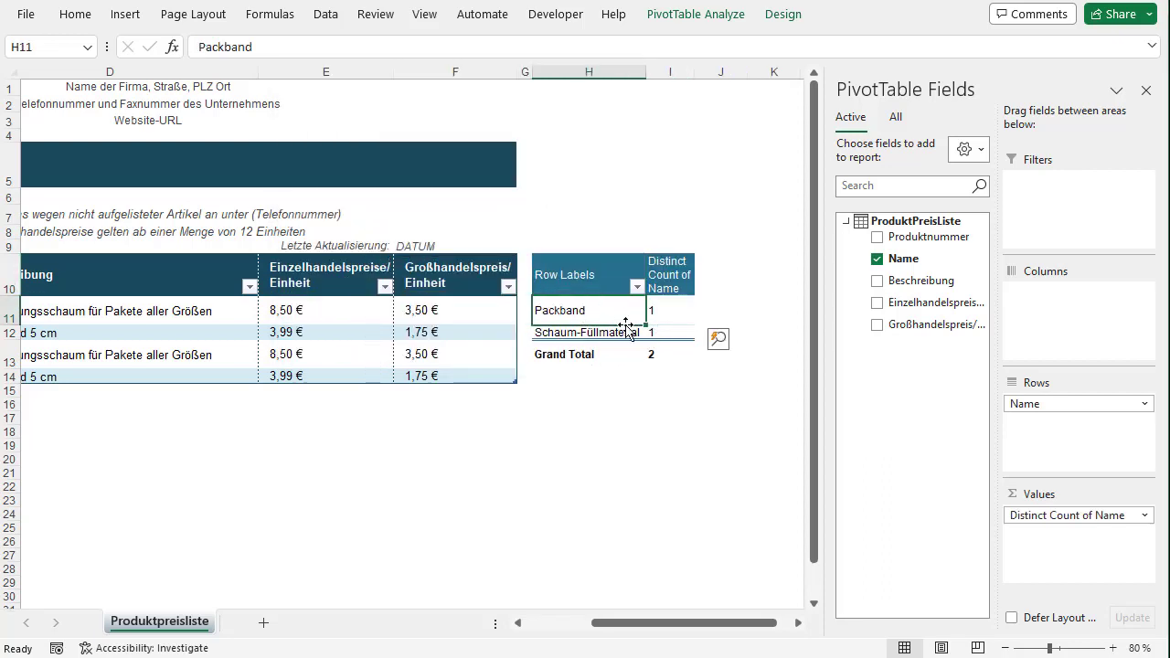
{"action": "left_click", "coordinate": [585, 315]}
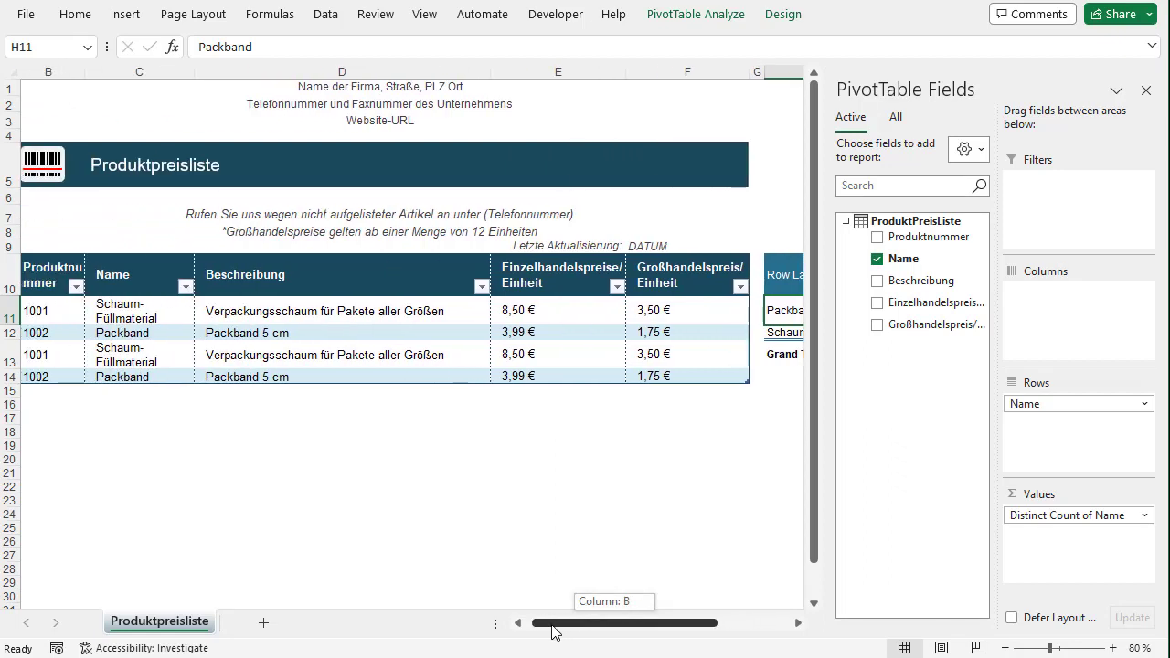
{"action": "left_click_drag", "start_coordinate": [598, 625], "coordinate": [533, 626]}
{"action": "left_click_drag", "start_coordinate": [663, 622], "coordinate": [712, 622]}
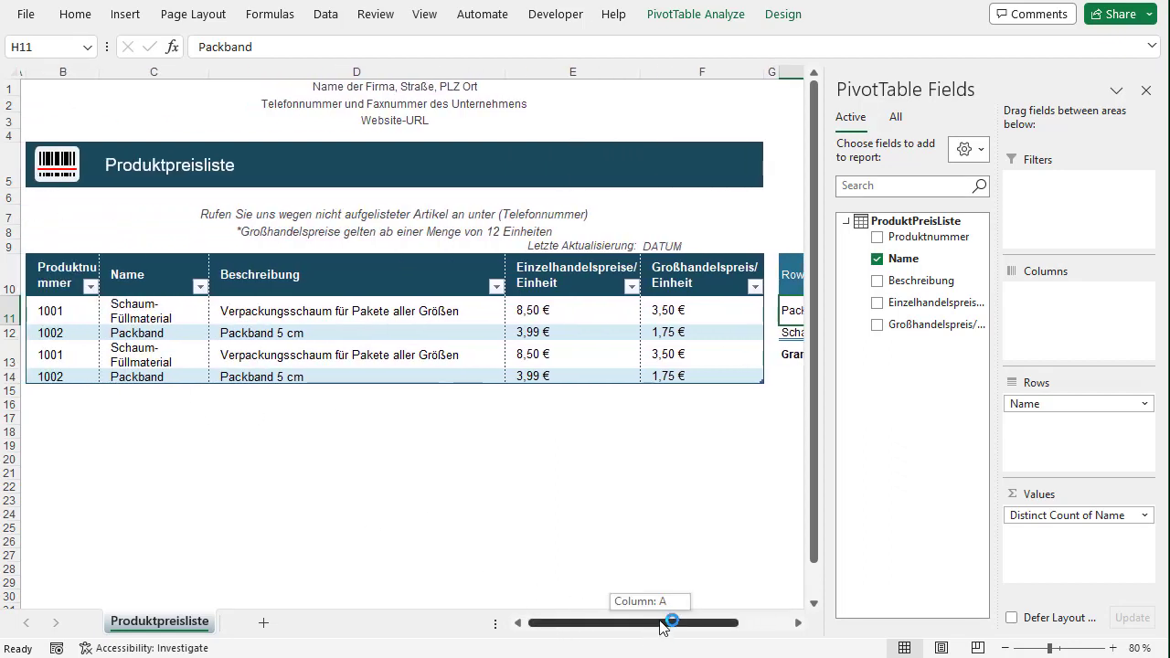